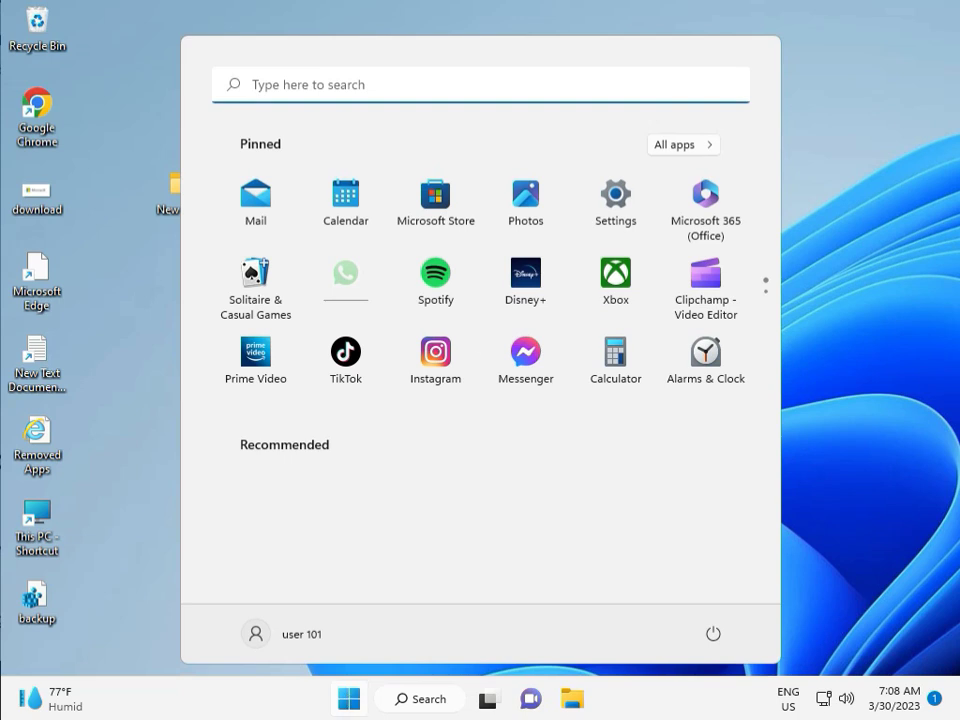
- Open the list of other troubleshooters in the system's Troubleshoot settings
left_click(616, 200)
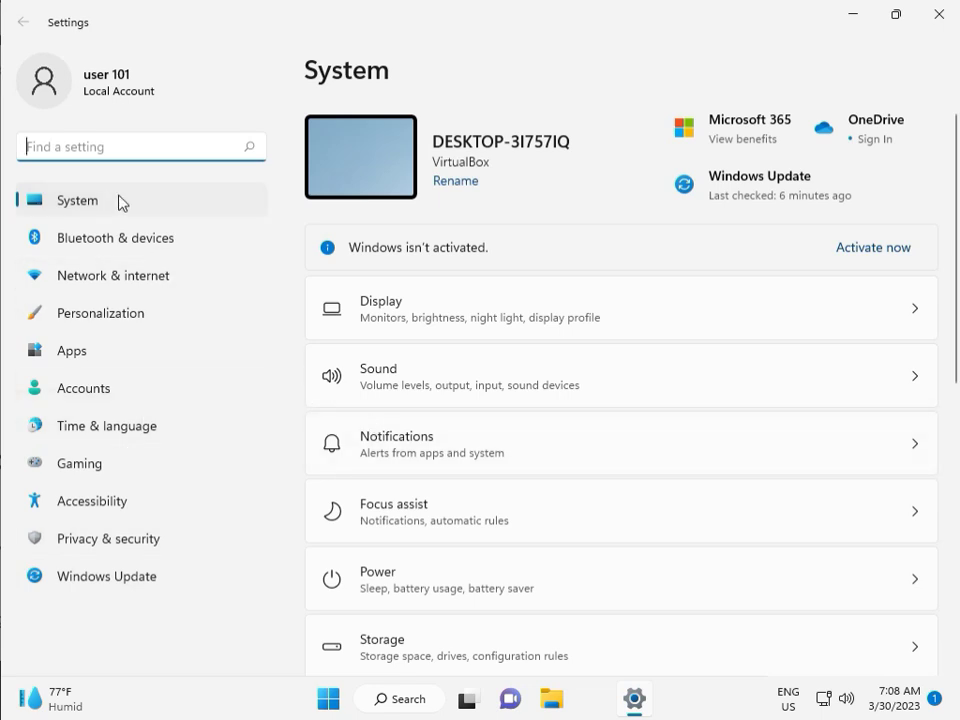
scroll(476, 515, "down", 3)
scroll(476, 515, "down", 2)
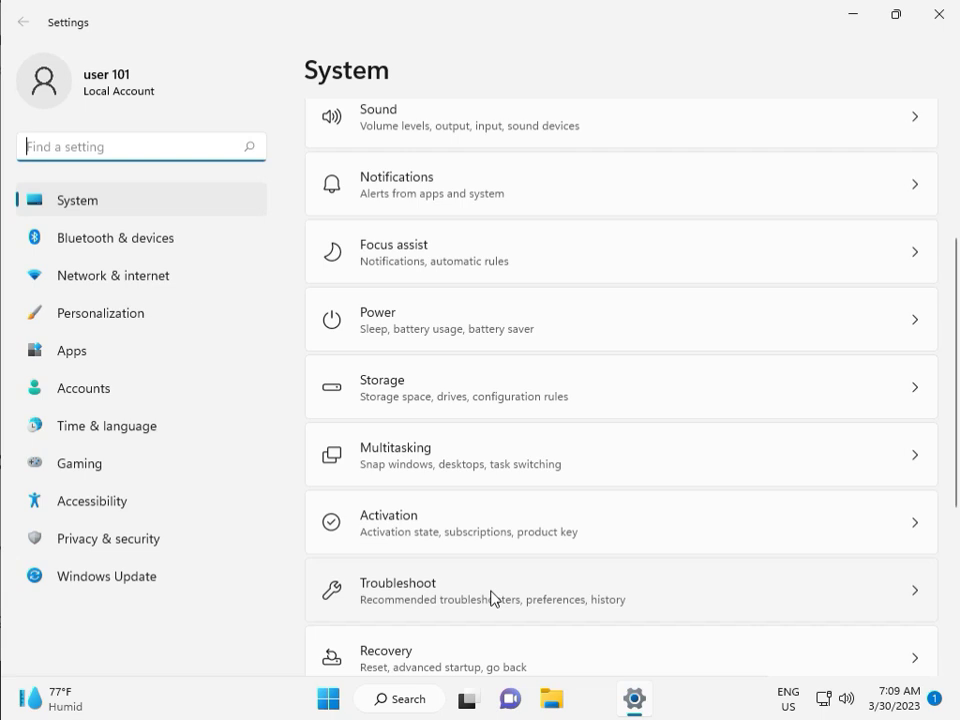
left_click(491, 598)
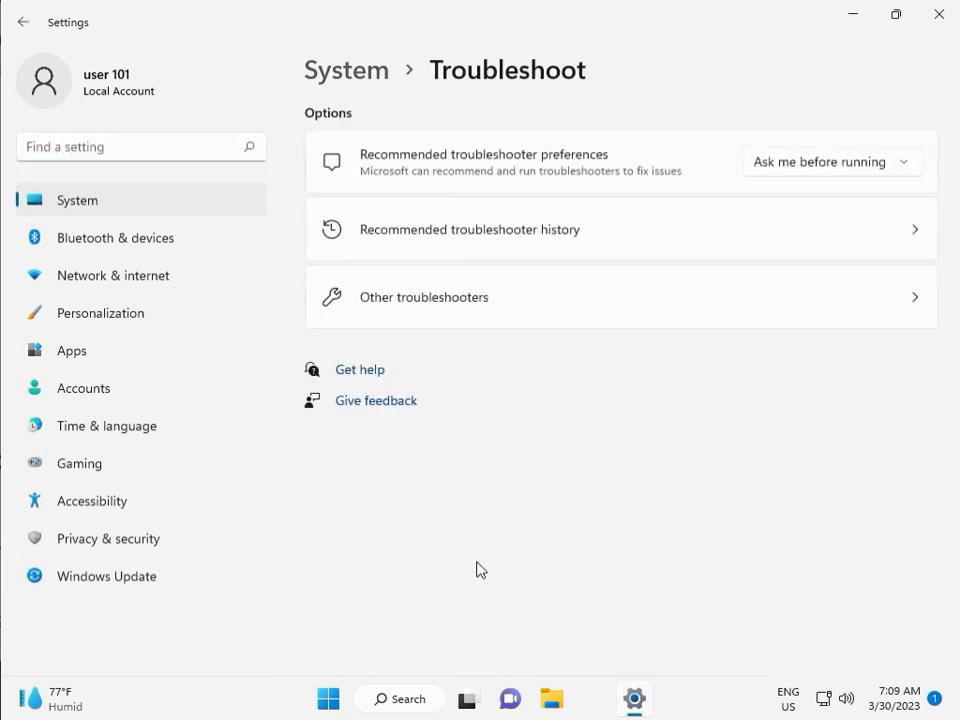
left_click(418, 311)
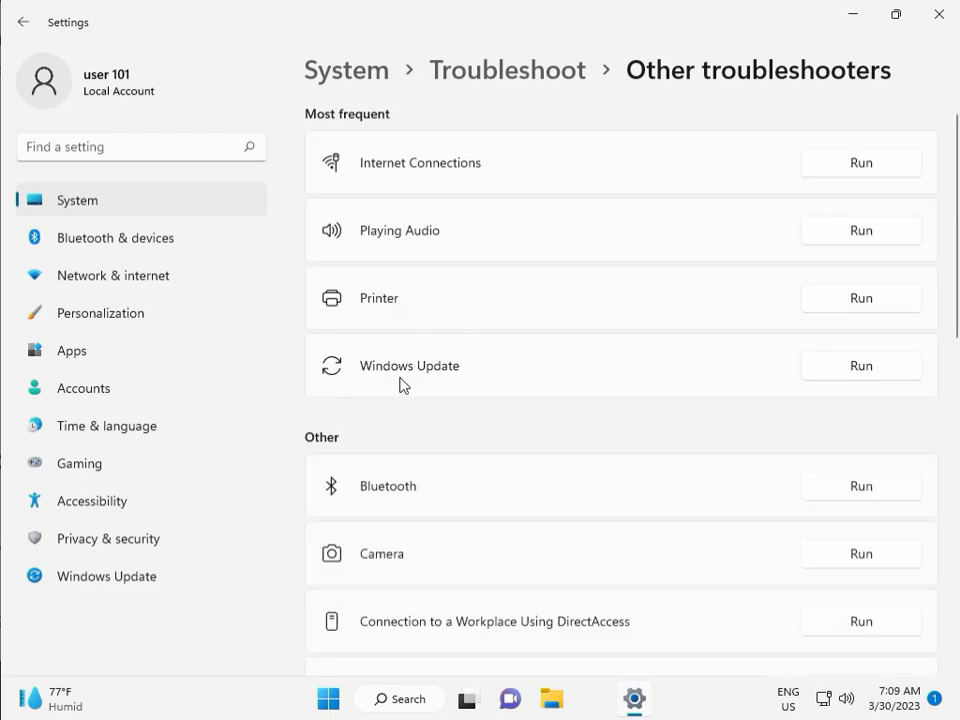
- Run the Windows Update troubleshooter to completion, and close it together with the Settings window
left_click(857, 368)
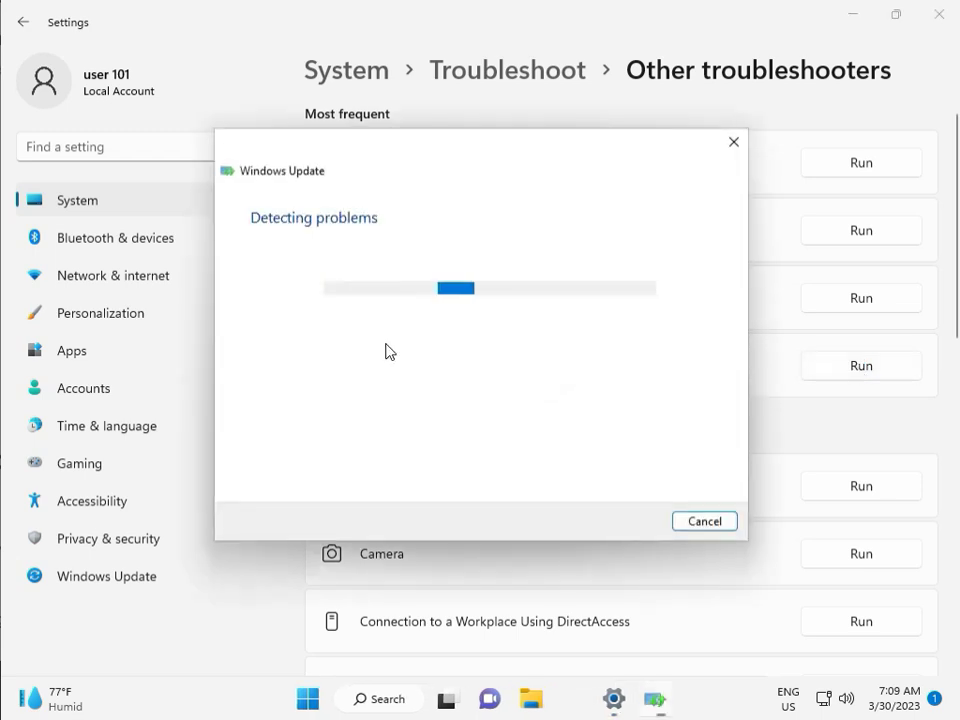
left_click_drag(451, 152, 324, 108)
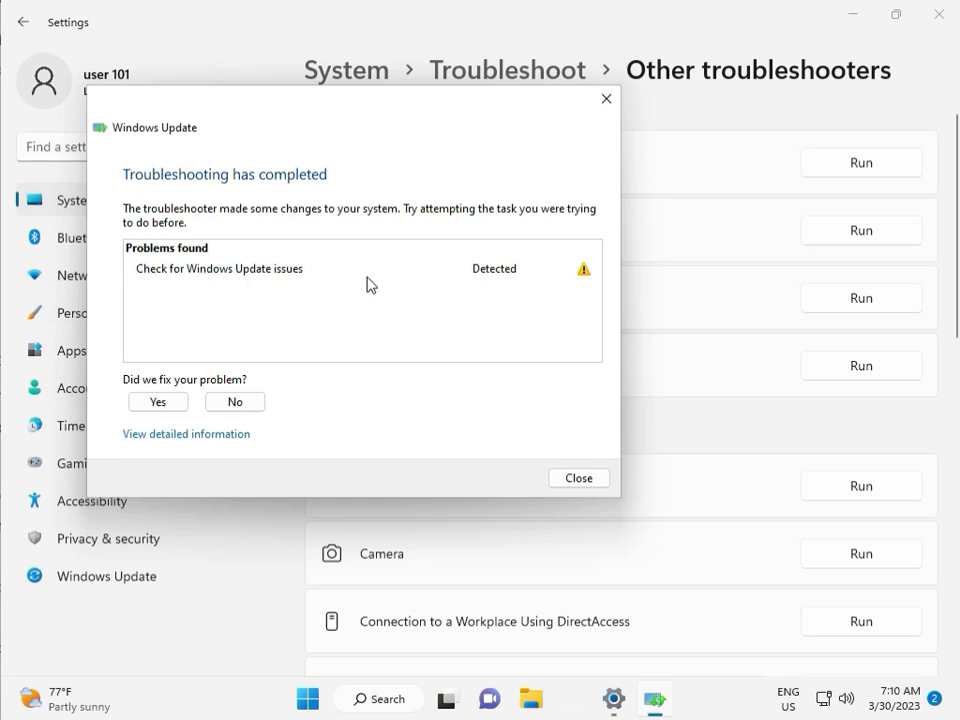
left_click(580, 481)
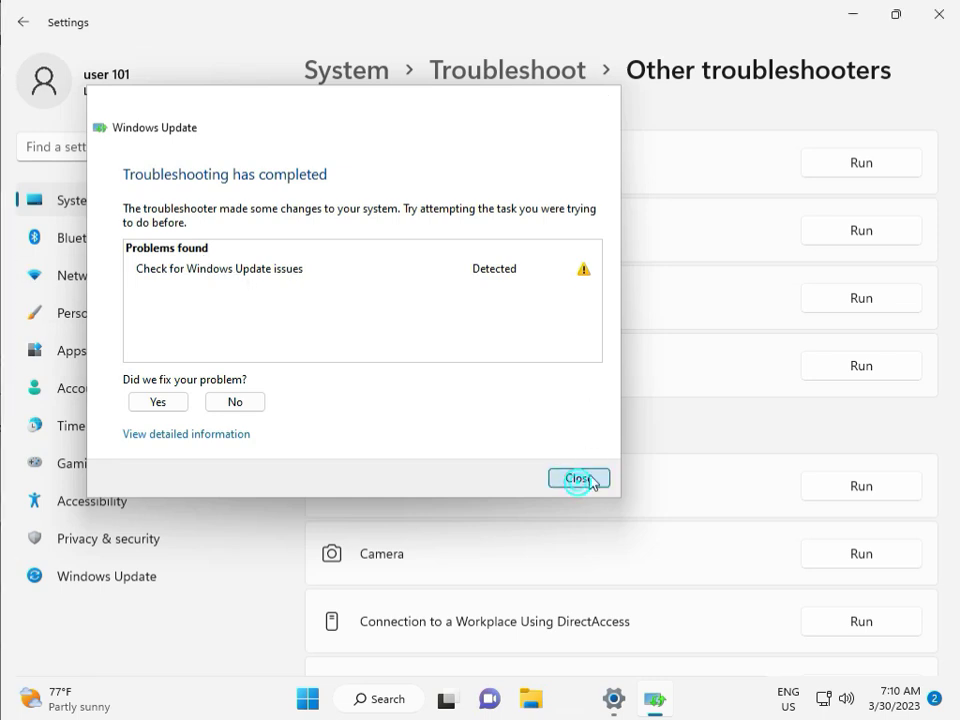
left_click(948, 28)
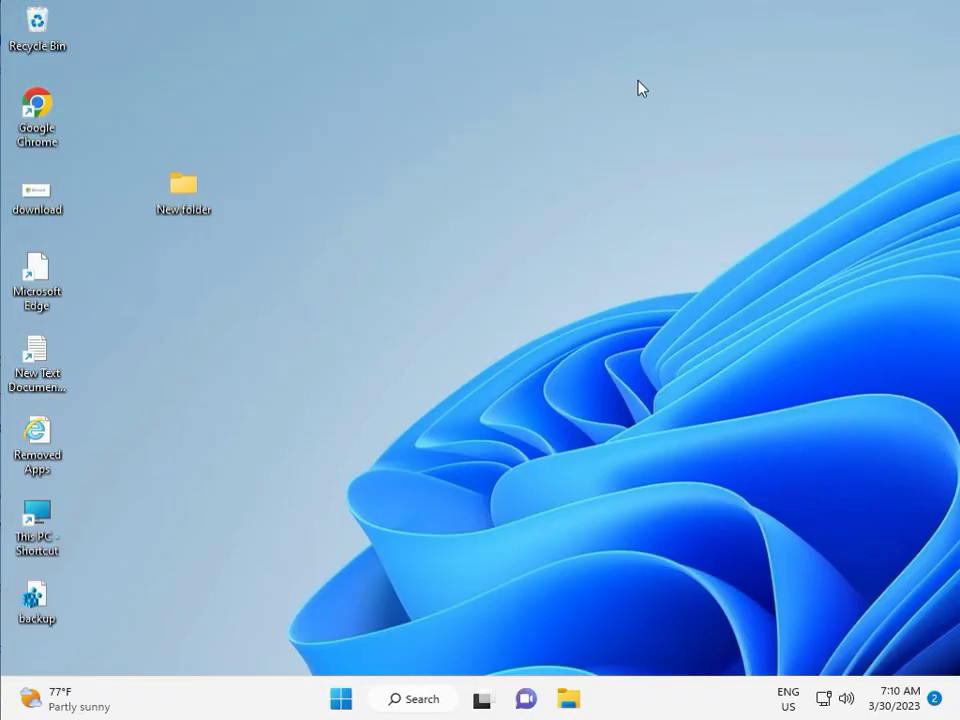
- Switch to File Explorer and open the Windows folder on Local Disk (C:)
left_click(572, 700)
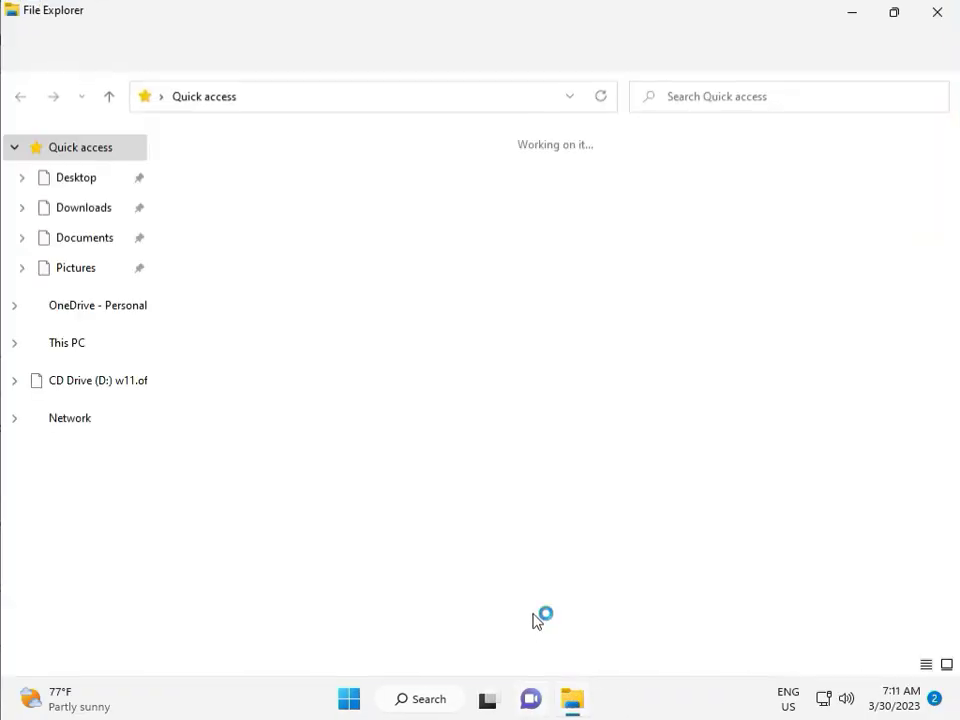
left_click(101, 355)
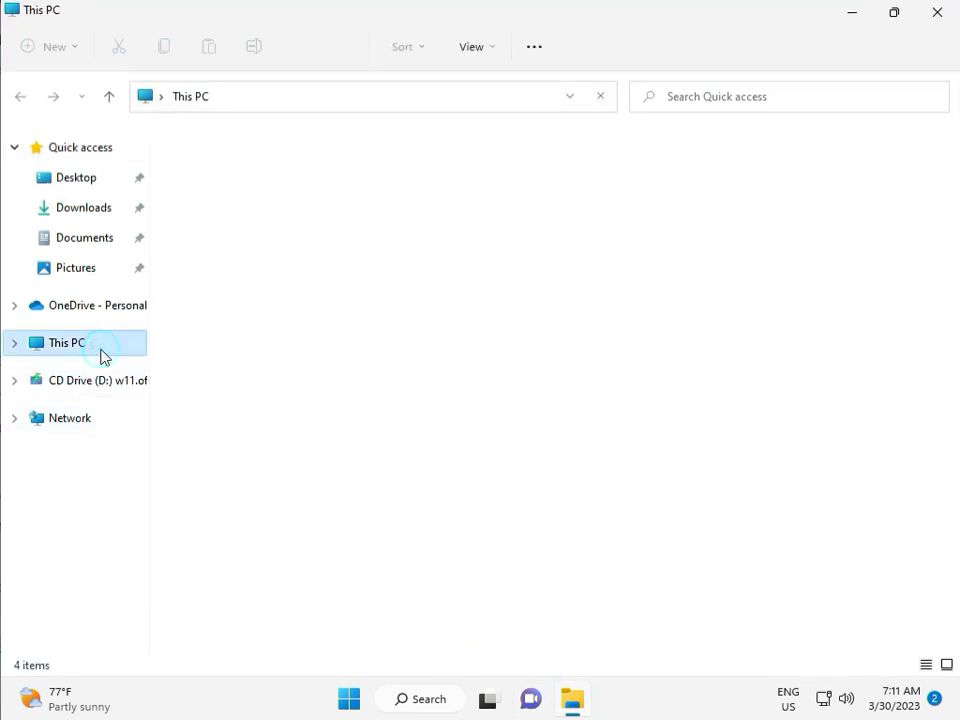
left_click(303, 318)
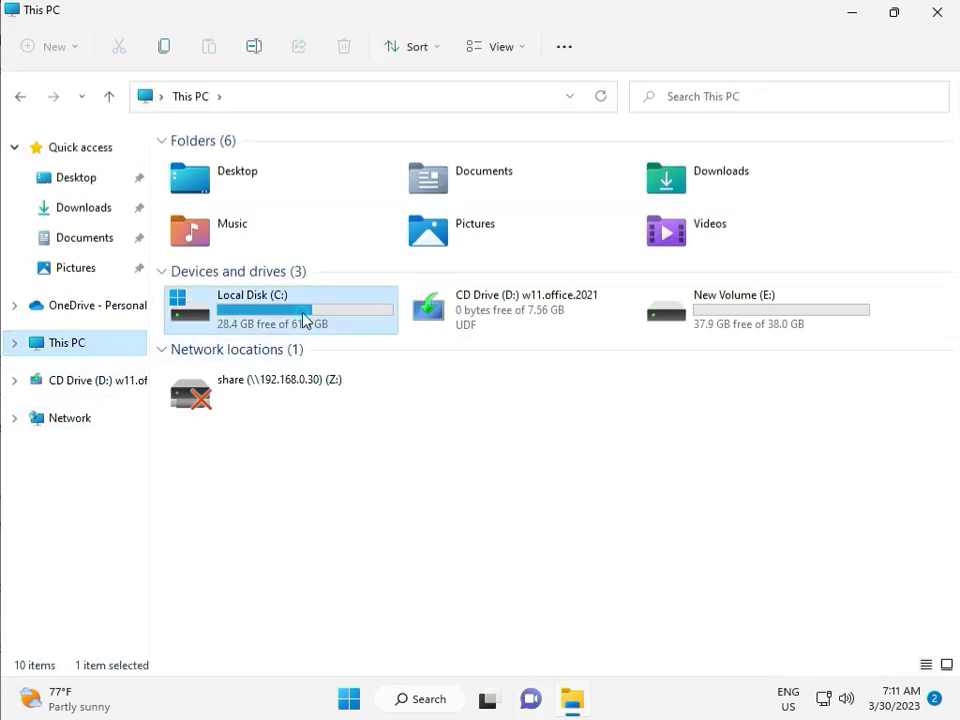
double_click(303, 318)
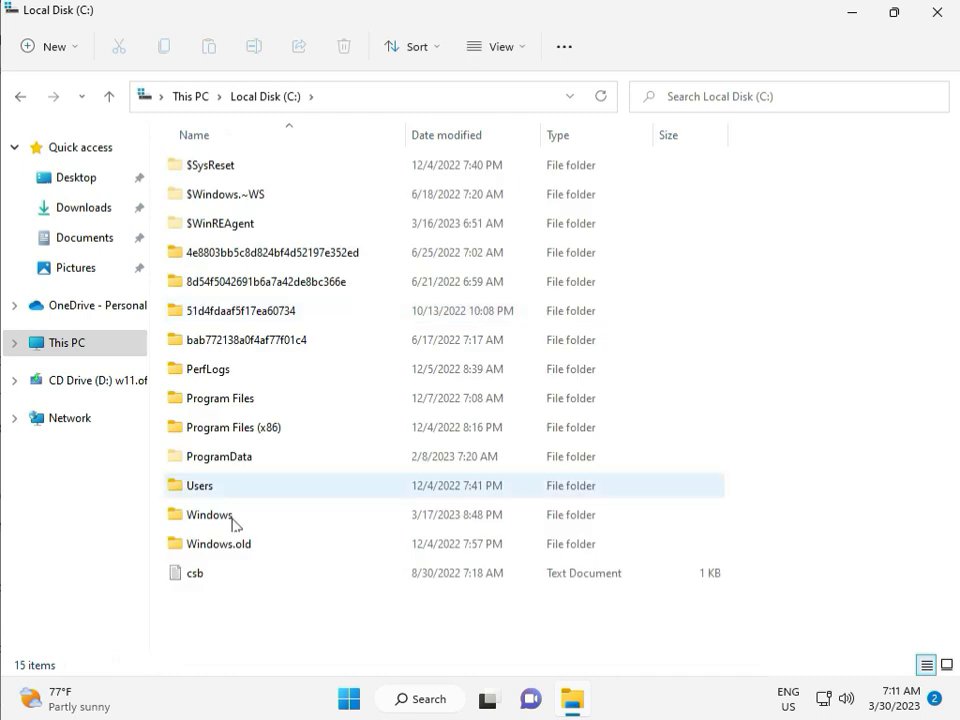
left_click(247, 515)
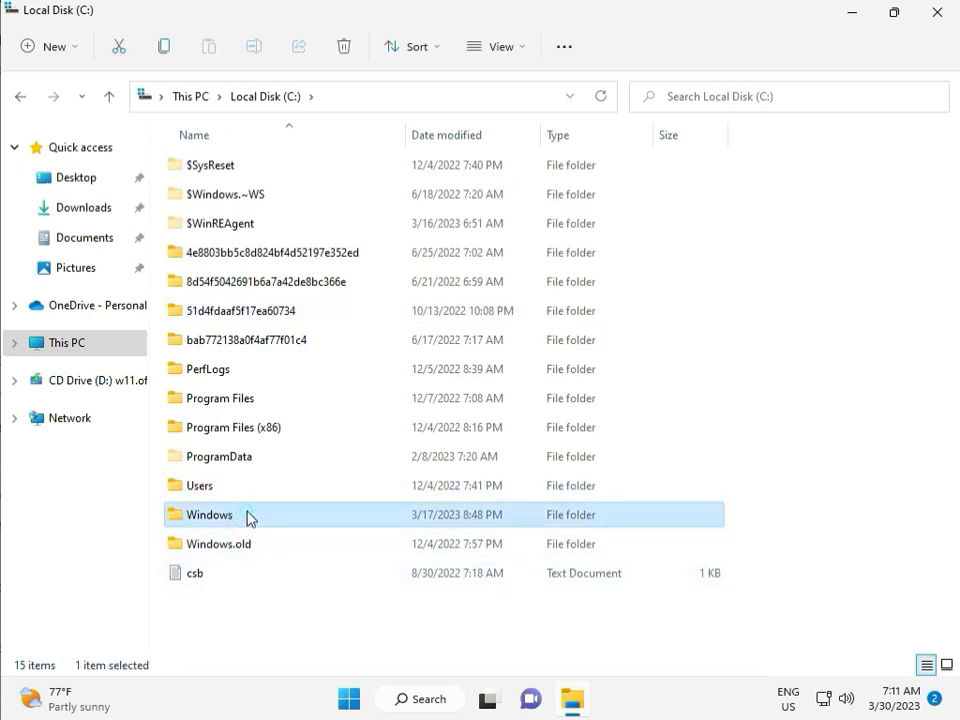
double_click(247, 515)
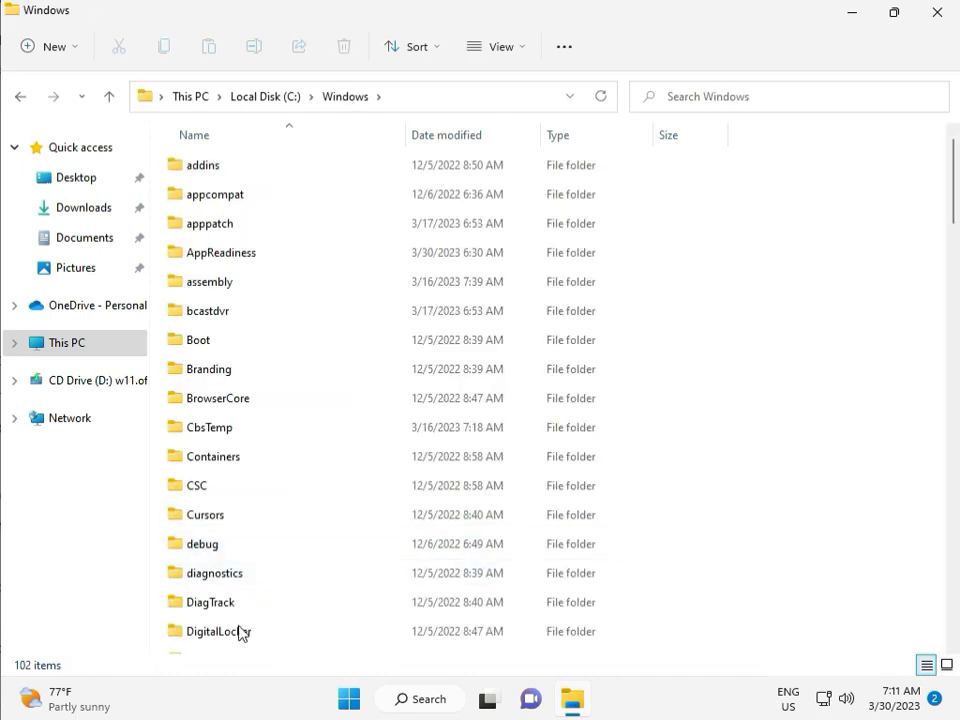
- Find and open the SoftwareDistribution folder inside the Windows folder
scroll(349, 572, "down", 11)
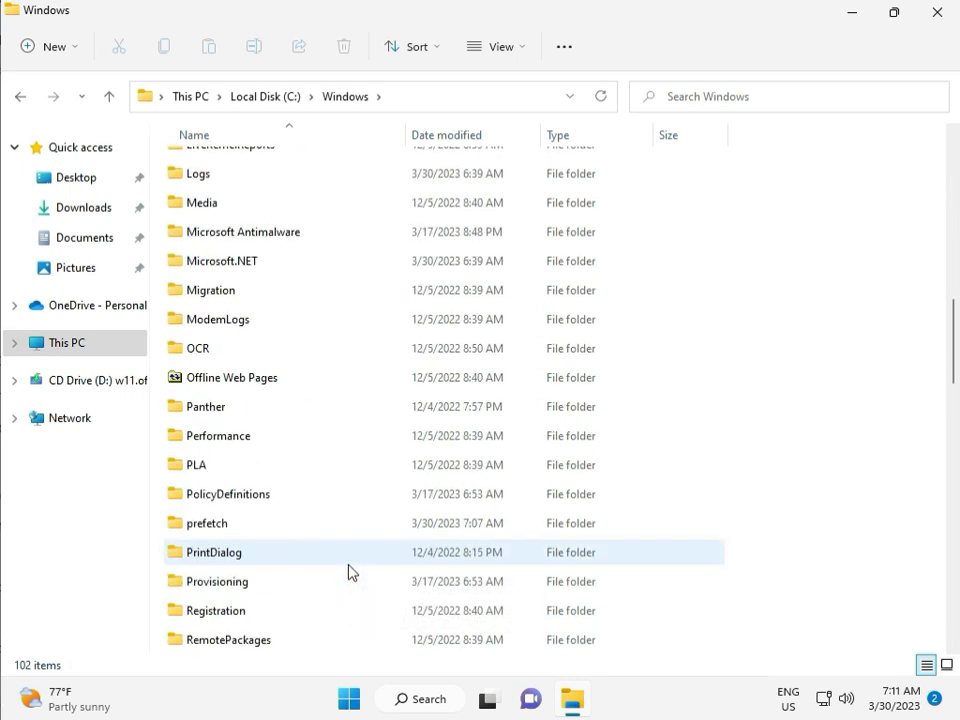
scroll(349, 572, "down", 4)
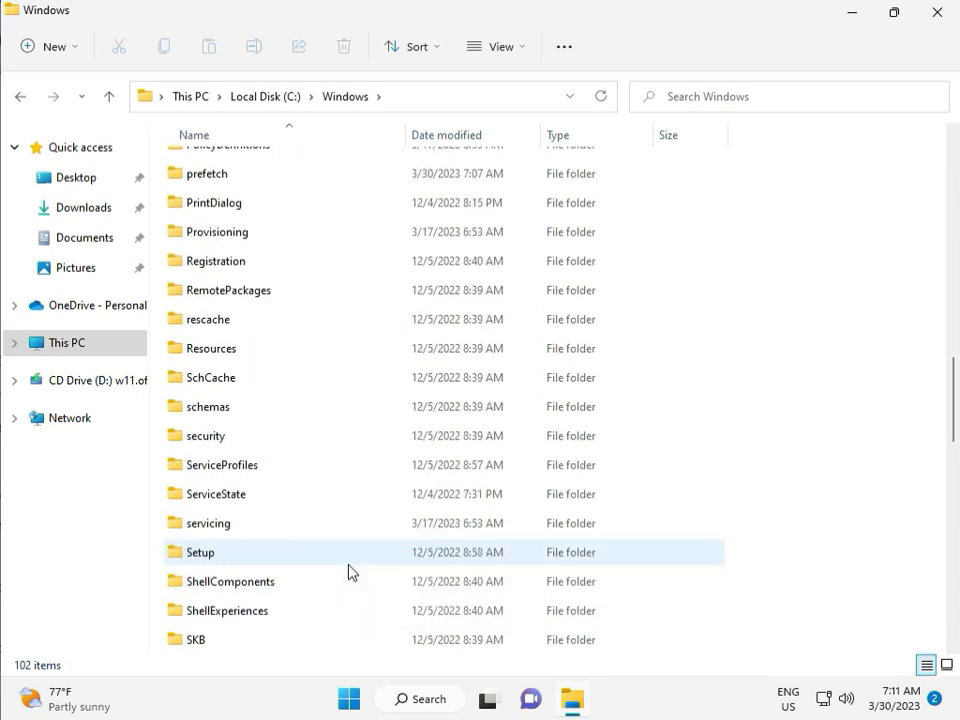
scroll(341, 566, "down", 2)
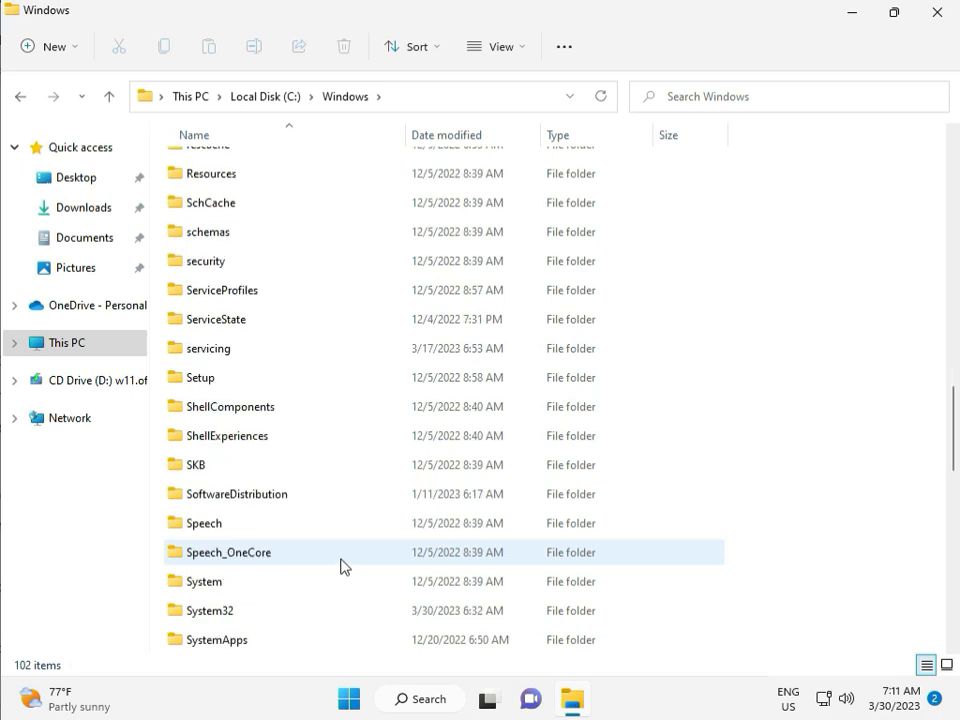
left_click(240, 497)
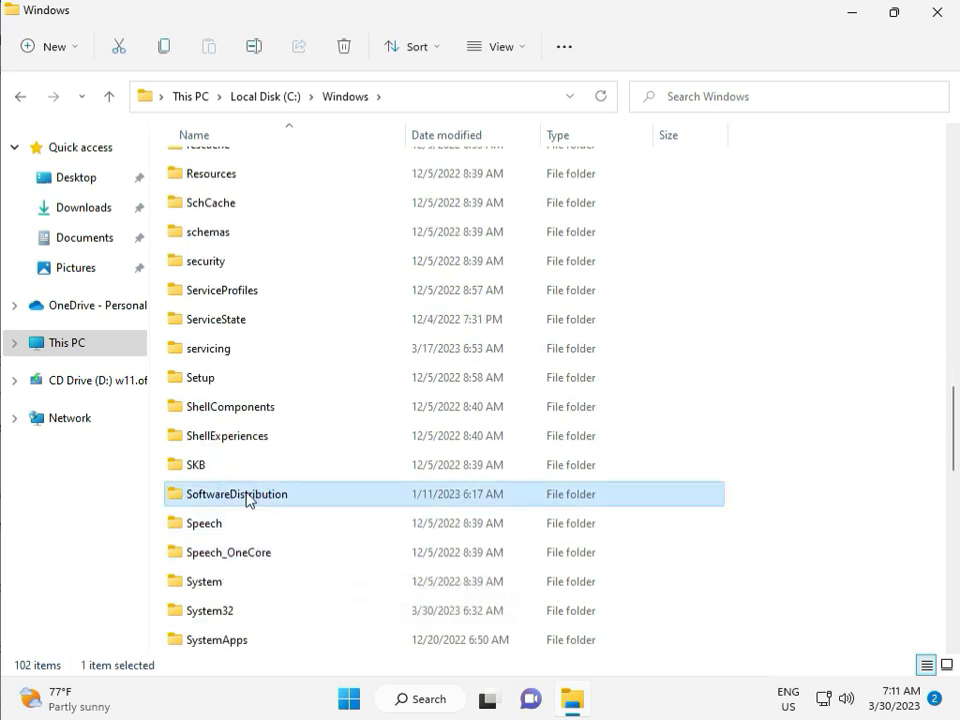
double_click(248, 497)
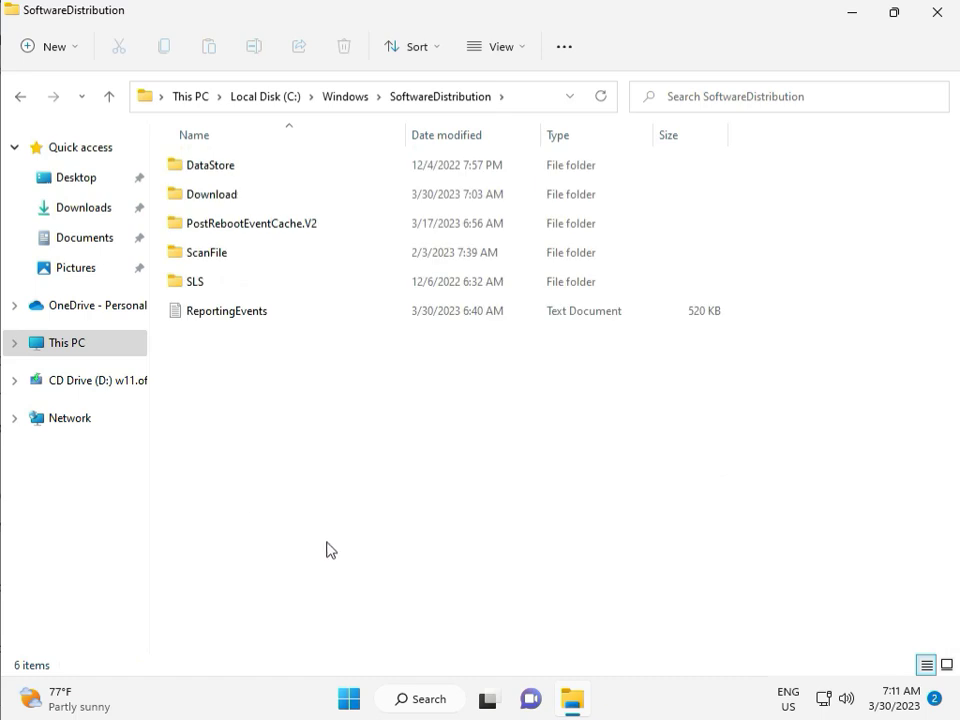
- Delete all contents of the Download subfolder, granting administrator permission for all current items, and close File Explorer
mouse_move(498, 717)
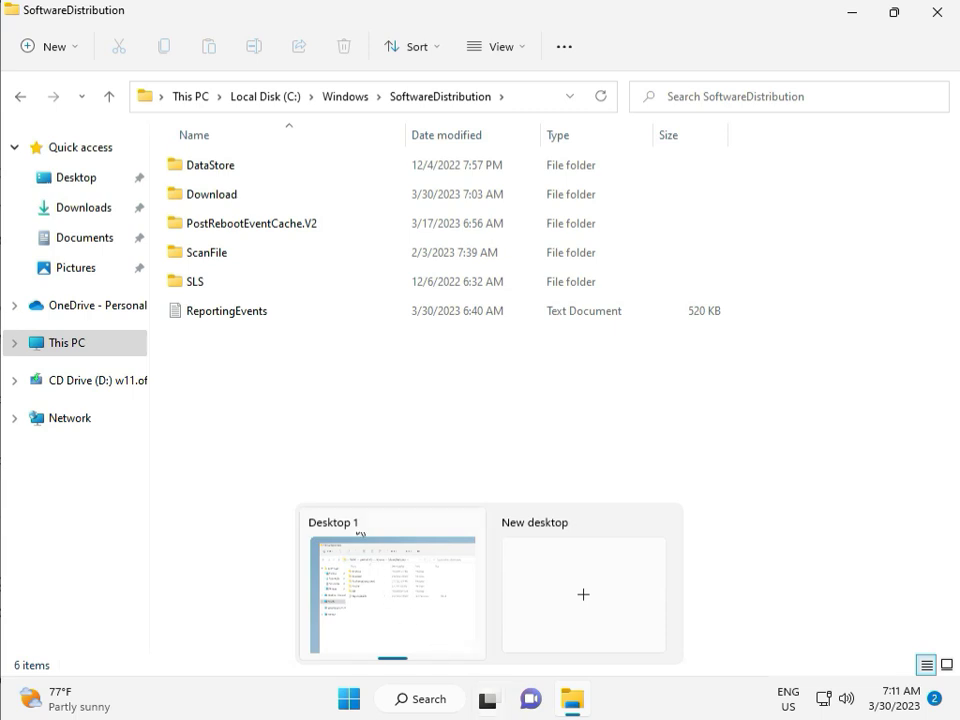
left_click(291, 414)
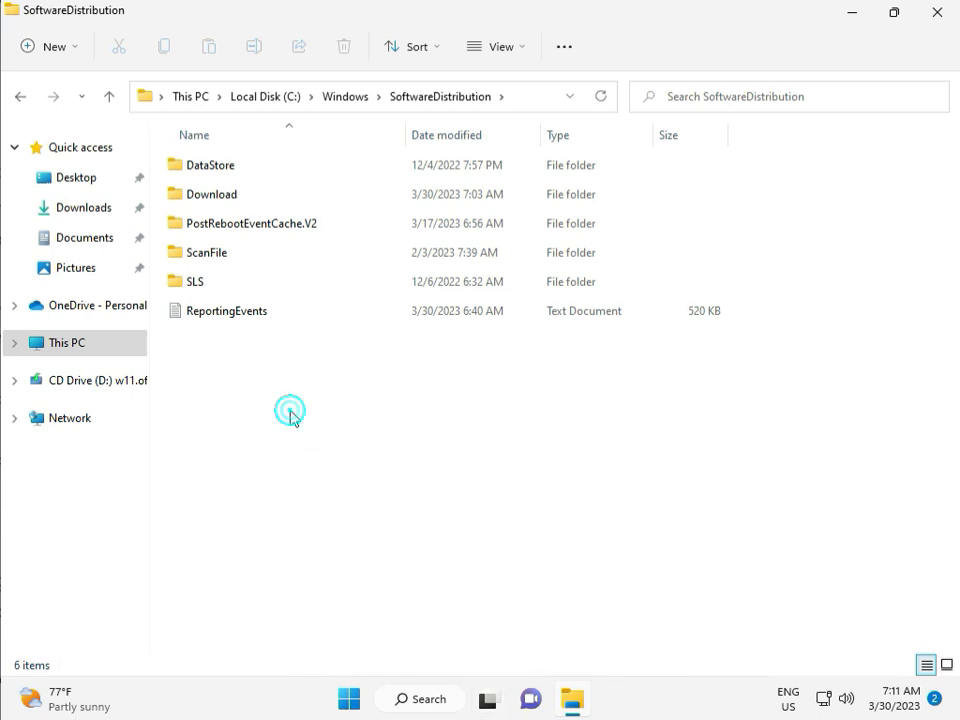
double_click(242, 203)
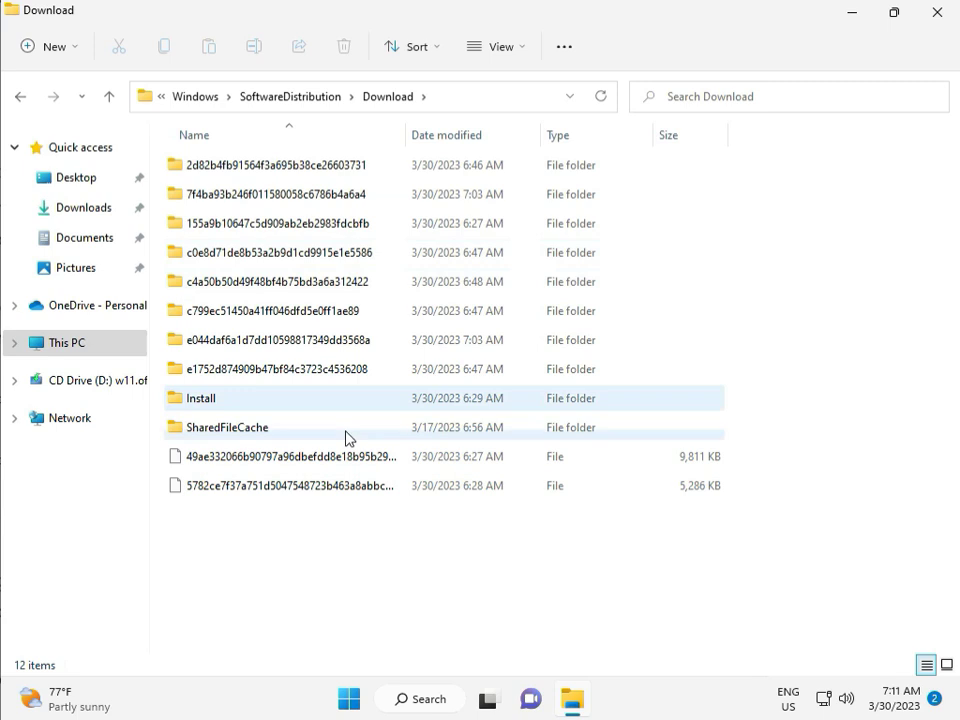
left_click_drag(273, 551, 285, 170)
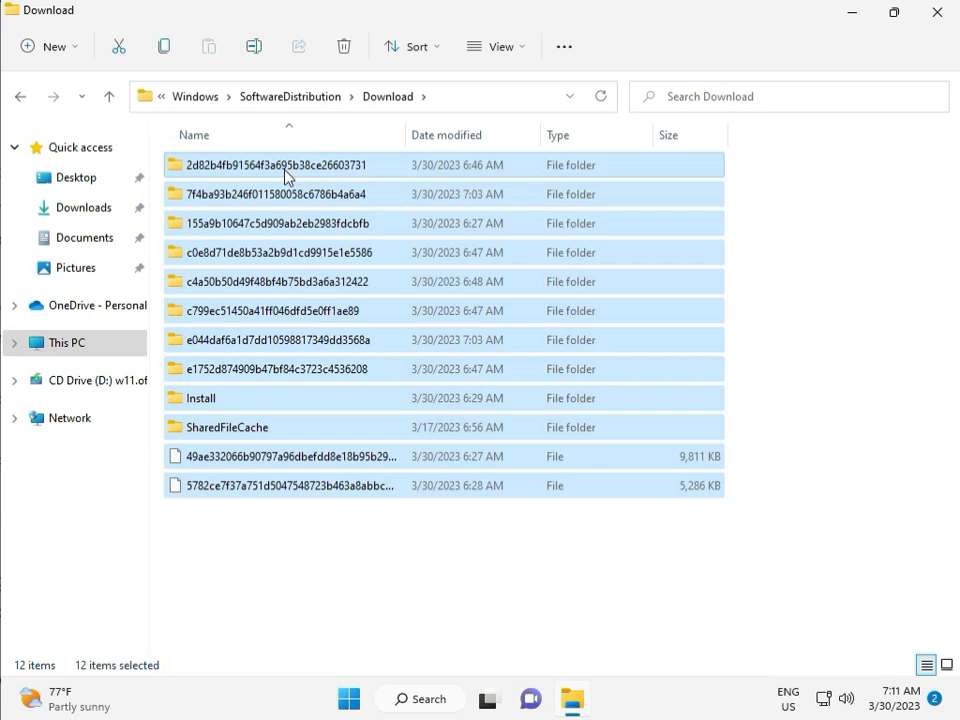
key("Delete")
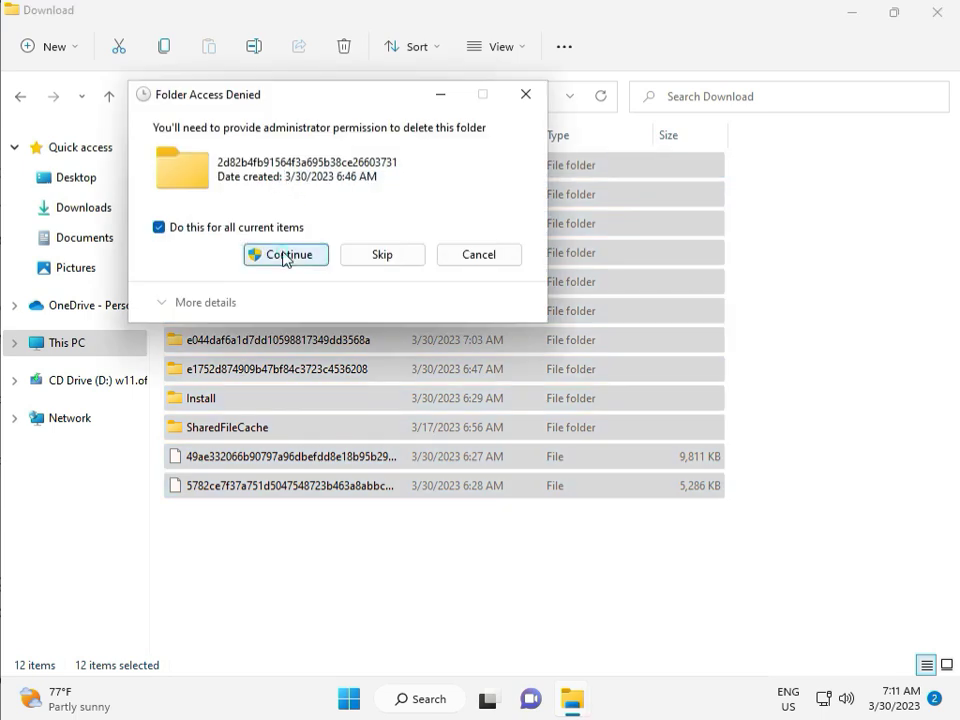
left_click(286, 255)
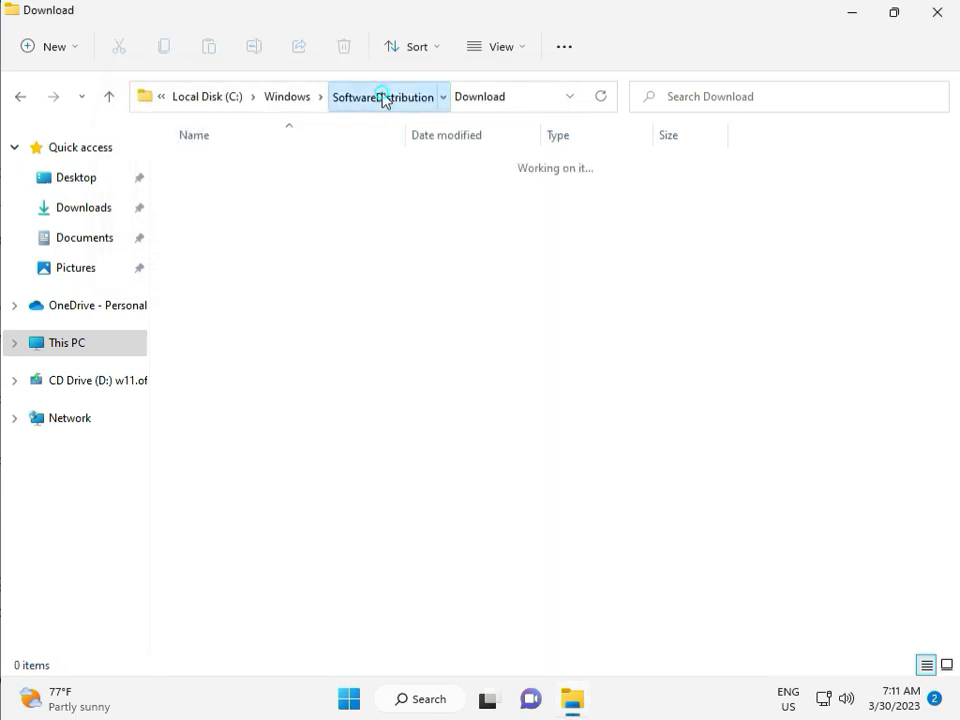
left_click(384, 96)
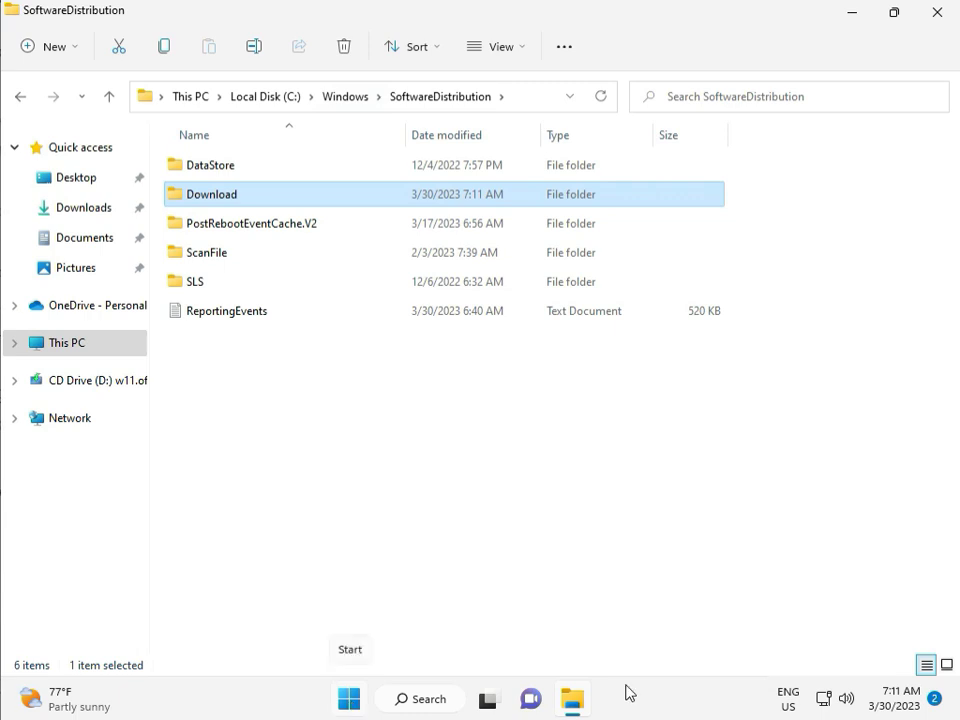
left_click(938, 22)
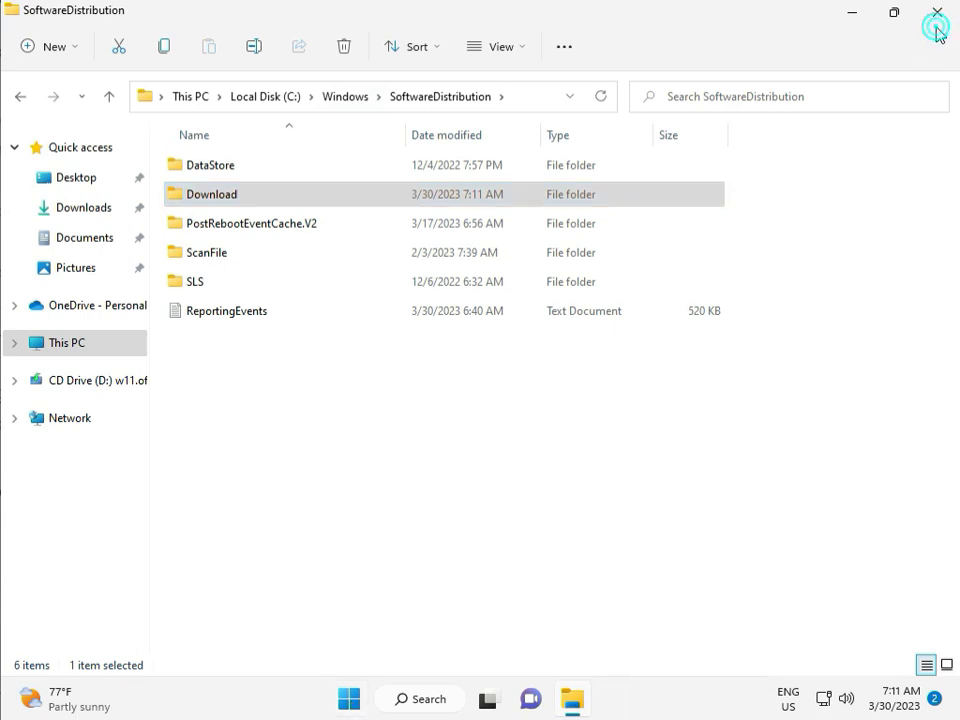
left_click(939, 17)
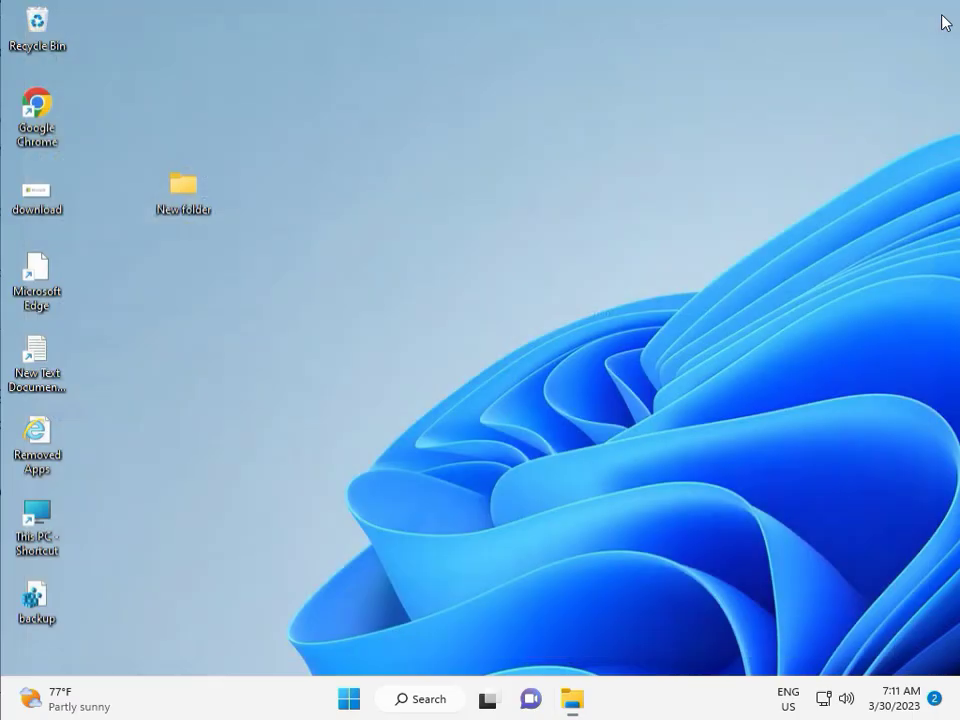
- Open the Services console by running services.msc
left_click(551, 402)
key("super+r")
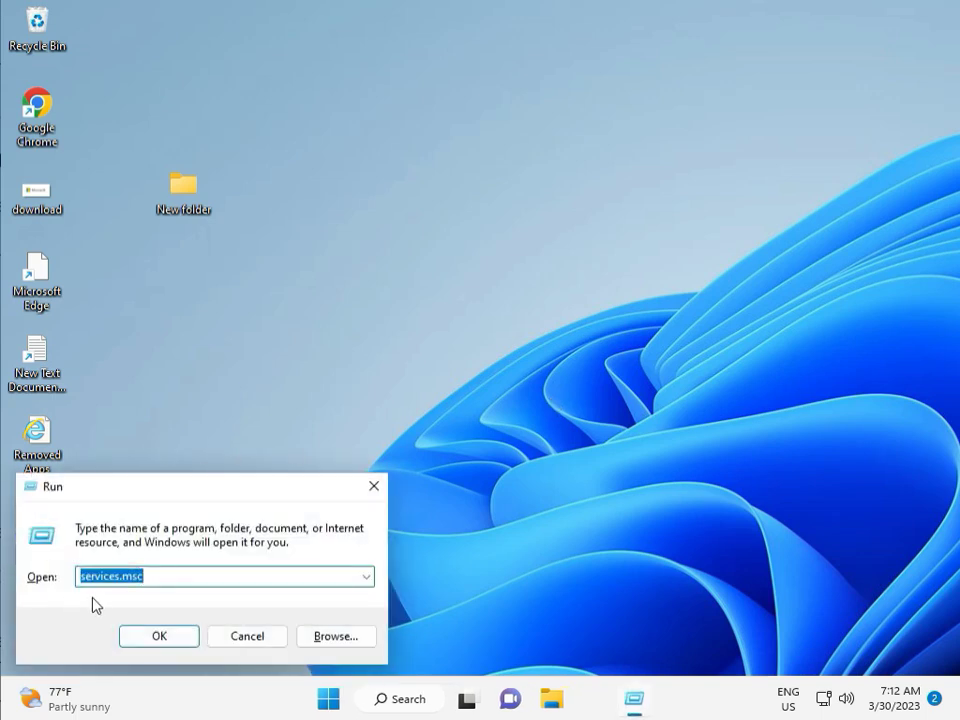
left_click(161, 633)
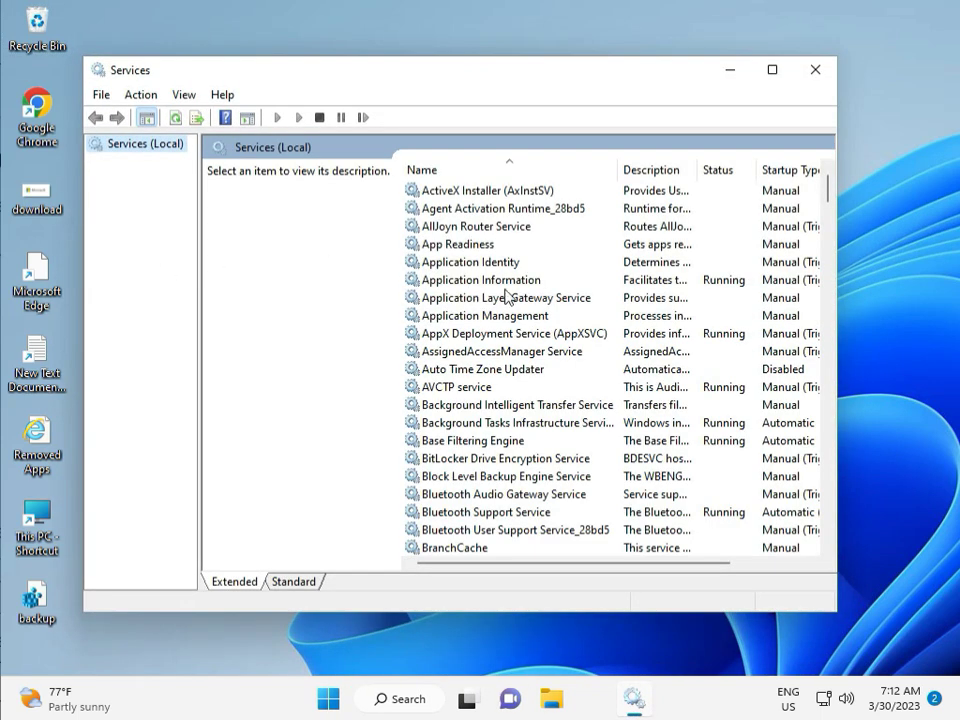
- Find the Windows Update service in the services list and restart it
left_click(505, 297)
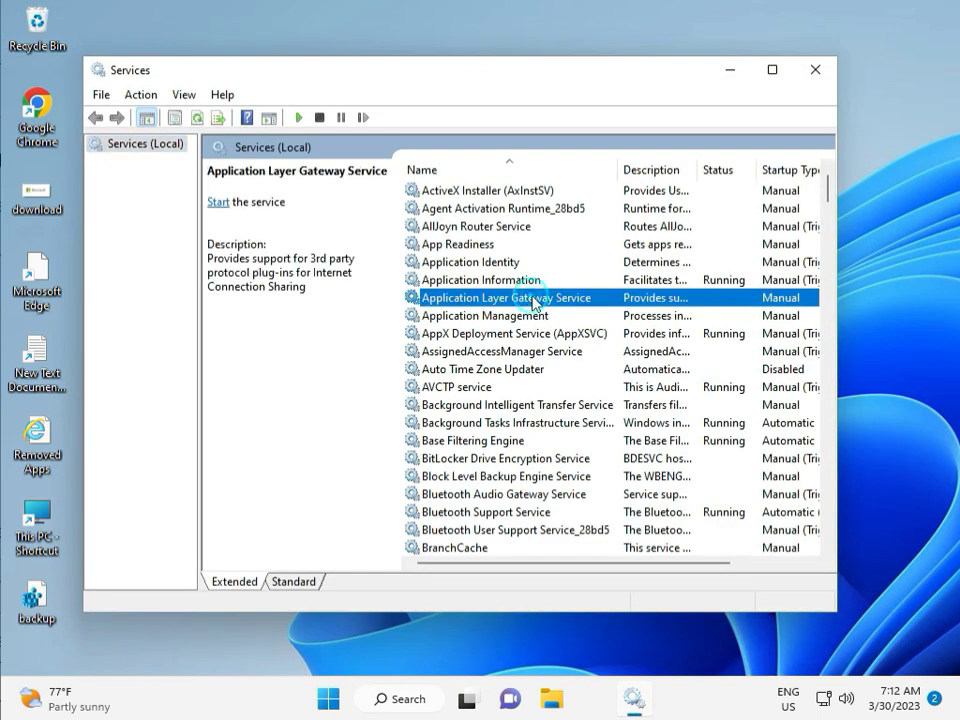
key("w")
scroll(495, 430, "down", 3)
scroll(493, 470, "down", 7)
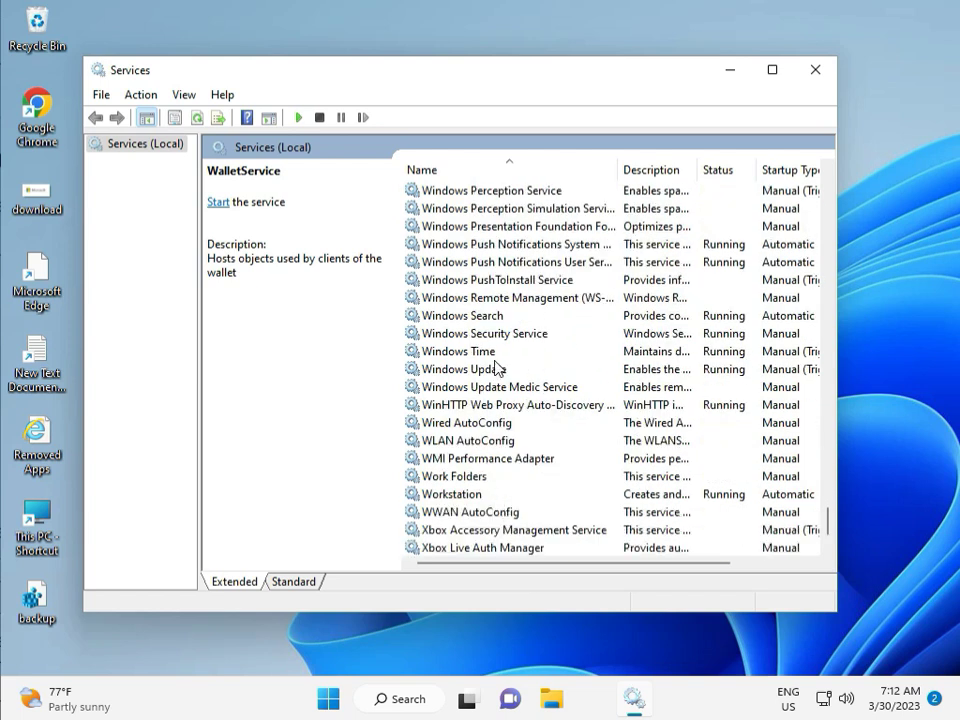
left_click(497, 370)
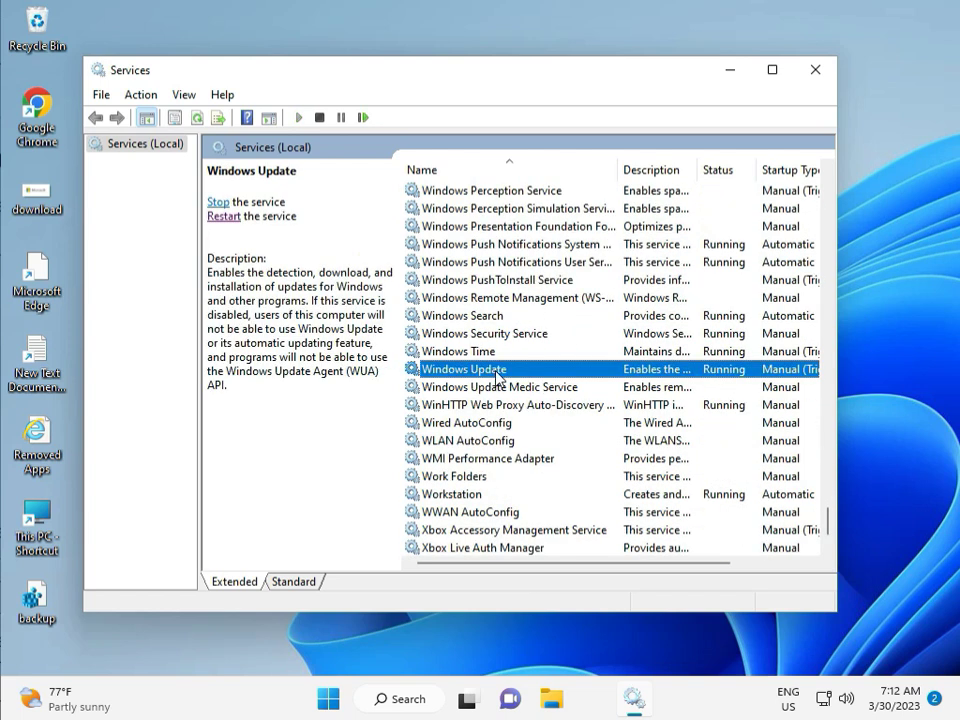
left_click(224, 216)
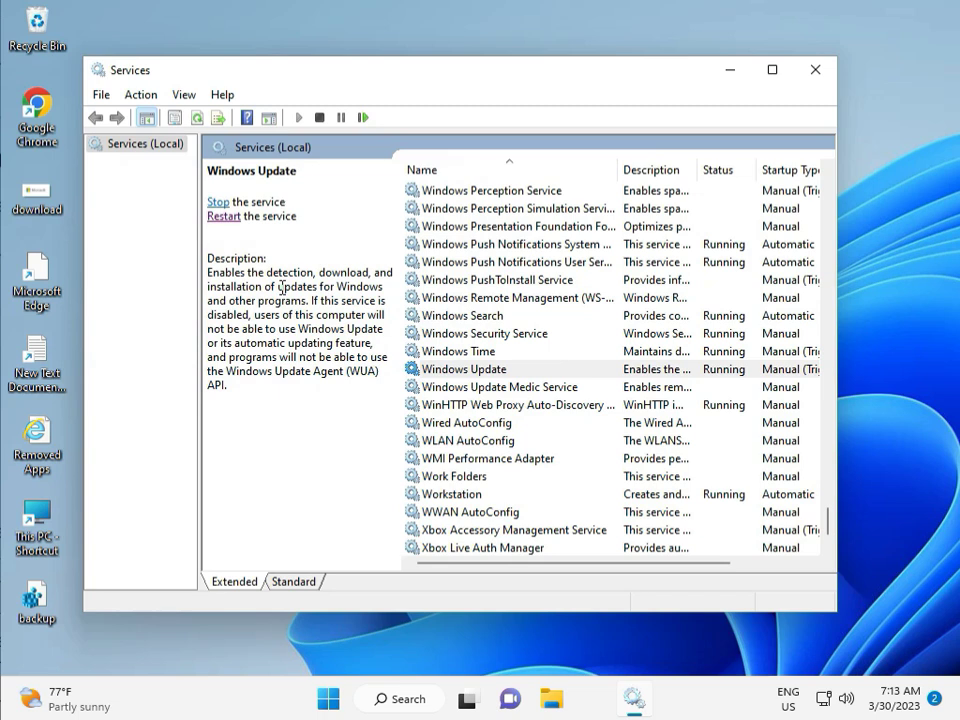
- Set the Windows Update service's startup type to Automatic, apply the change and close the Services console
double_click(488, 370)
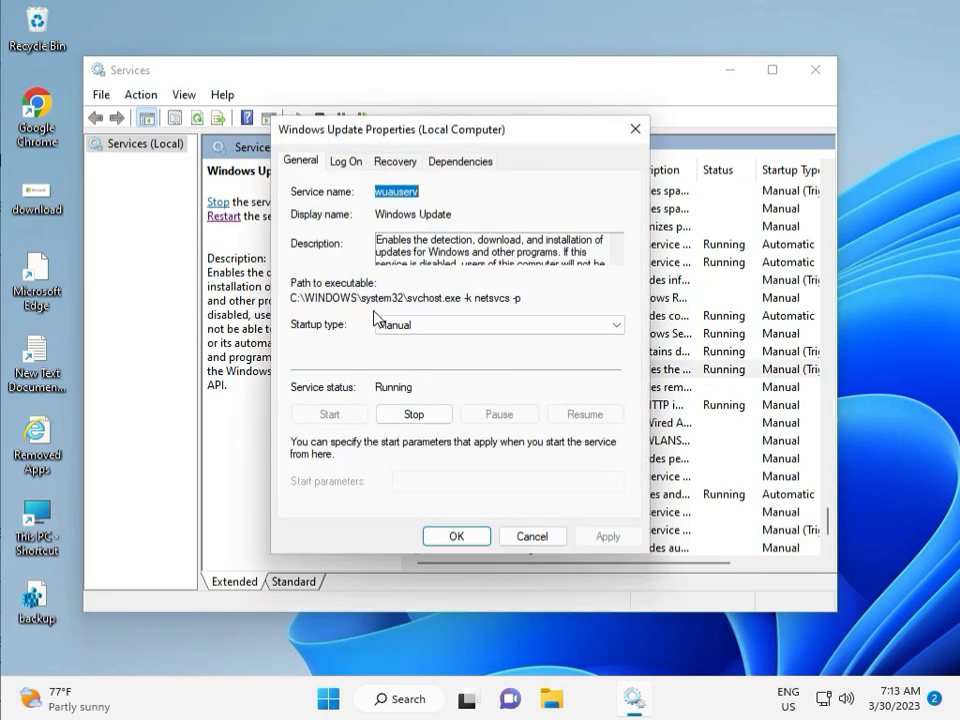
left_click(409, 328)
left_click(396, 355)
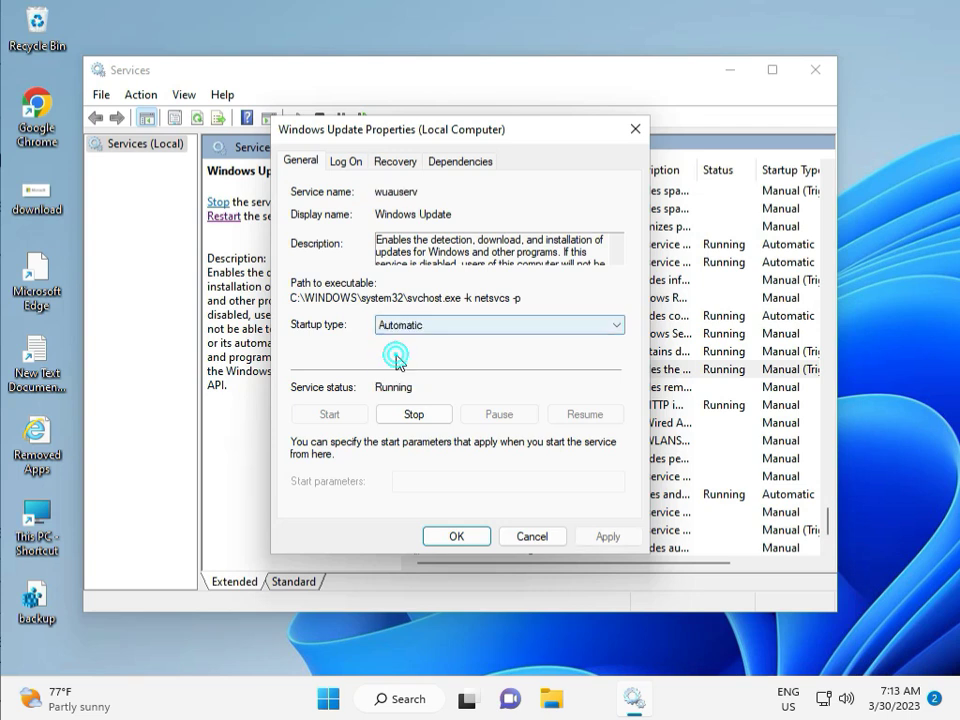
left_click(609, 537)
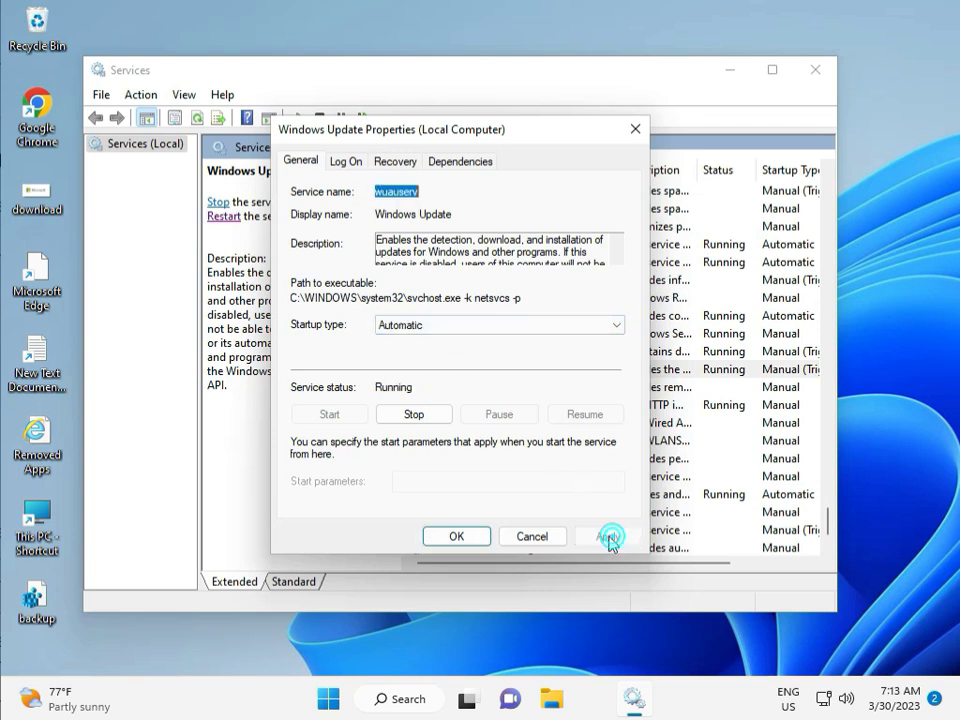
left_click(454, 536)
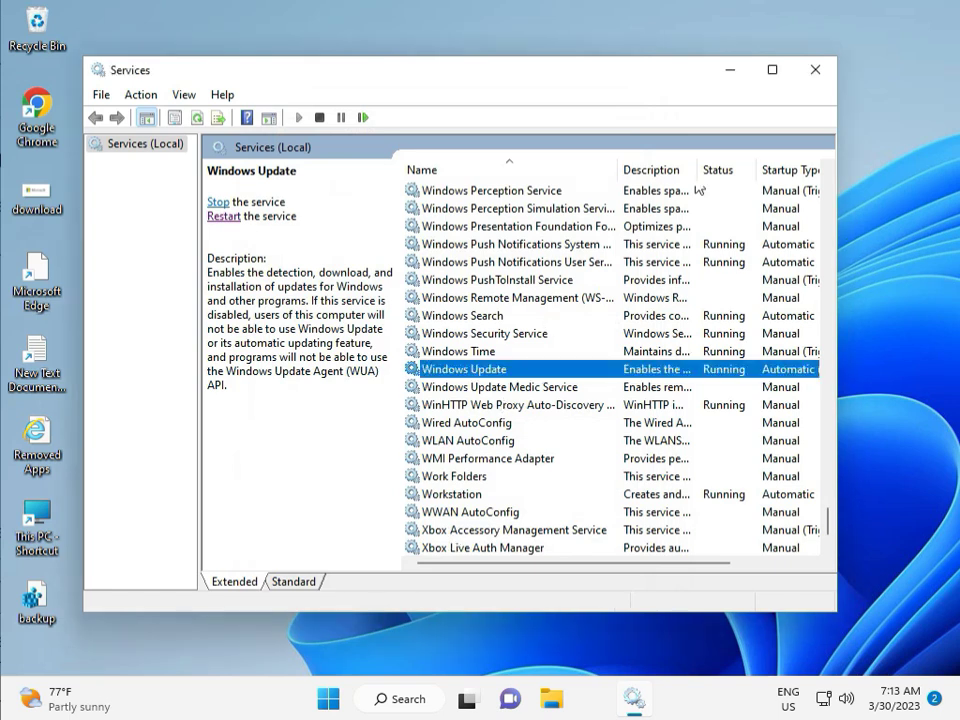
left_click(815, 70)
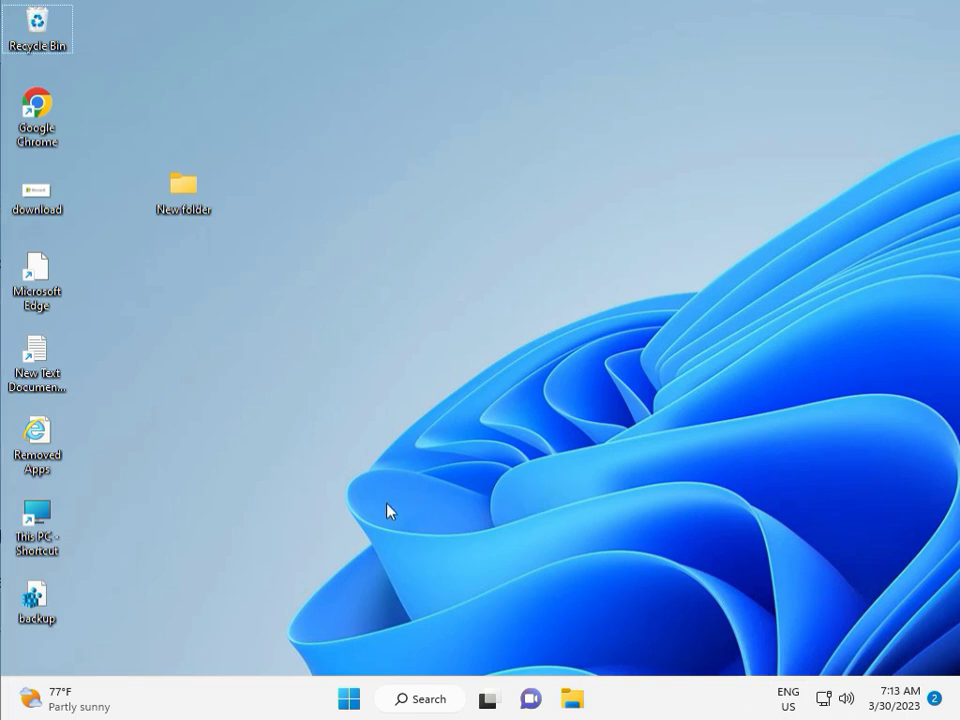
- Launch Registry Editor through Run and allow it to make changes to the device
key("super+r")
type("re")
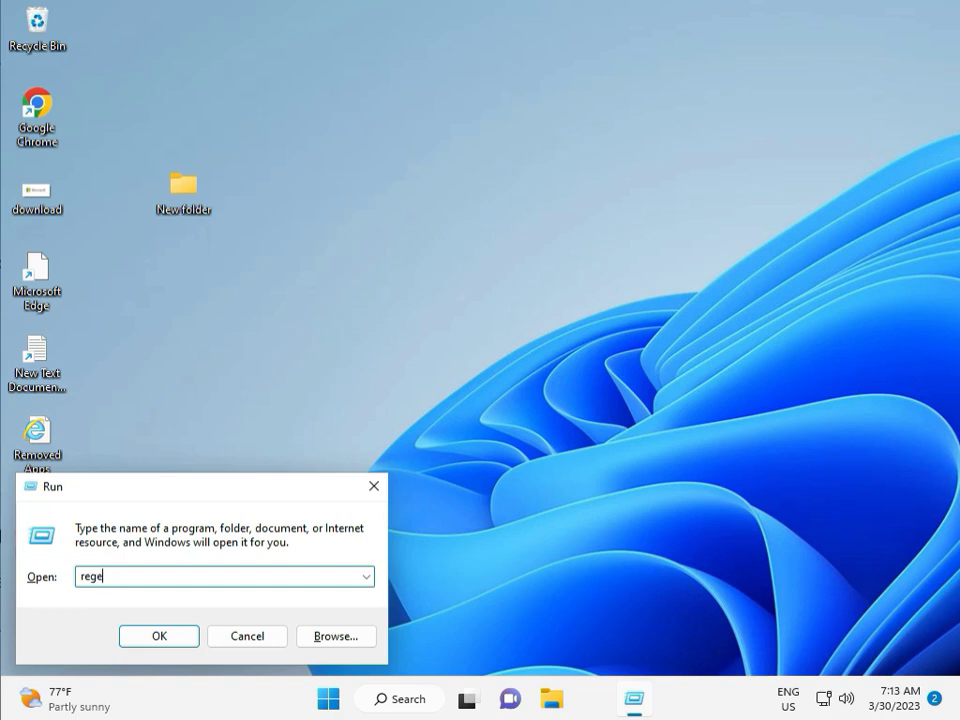
key("Return")
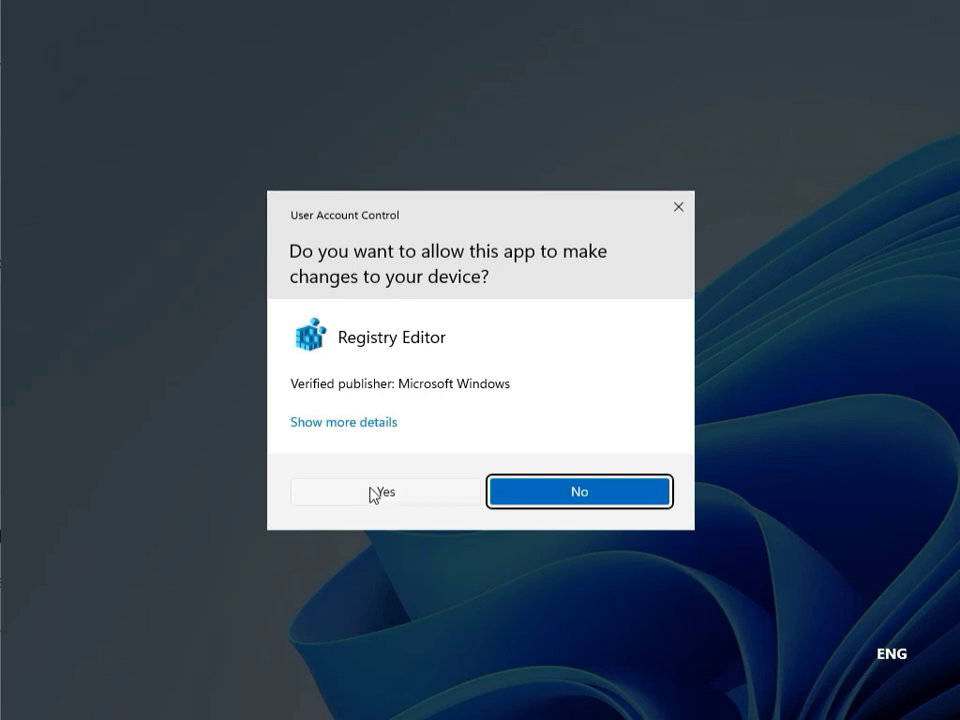
left_click(378, 492)
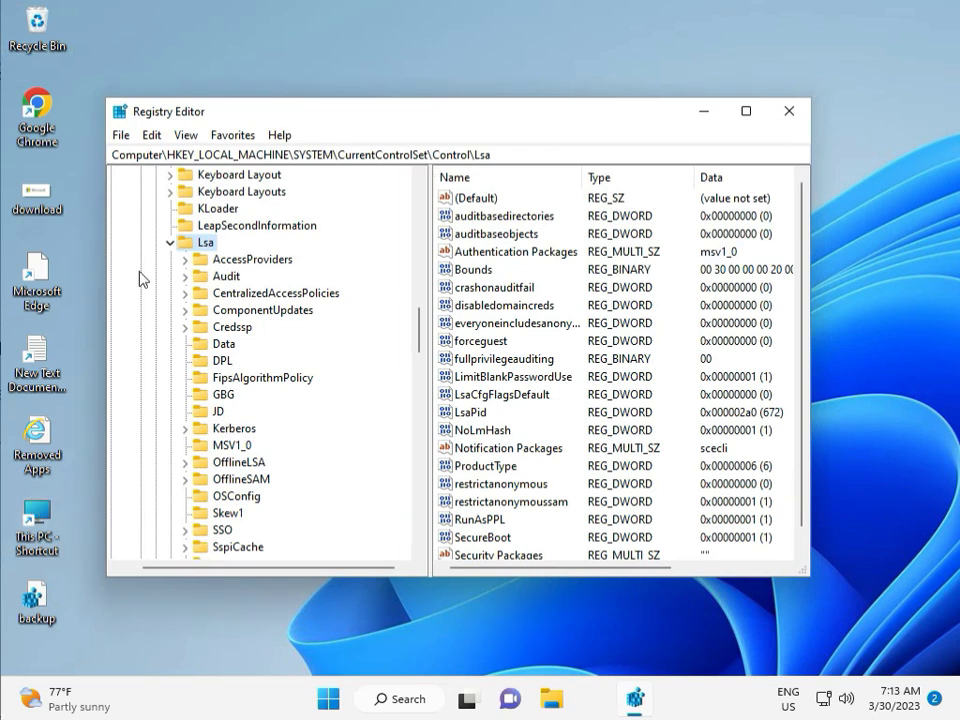
- Collapse the open registry branches, examine the subkeys under HKEY_LOCAL_MACHINE\SOFTWARE\Policies\Microsoft\Windows, and close Registry Editor
scroll(171, 250, "up", 20)
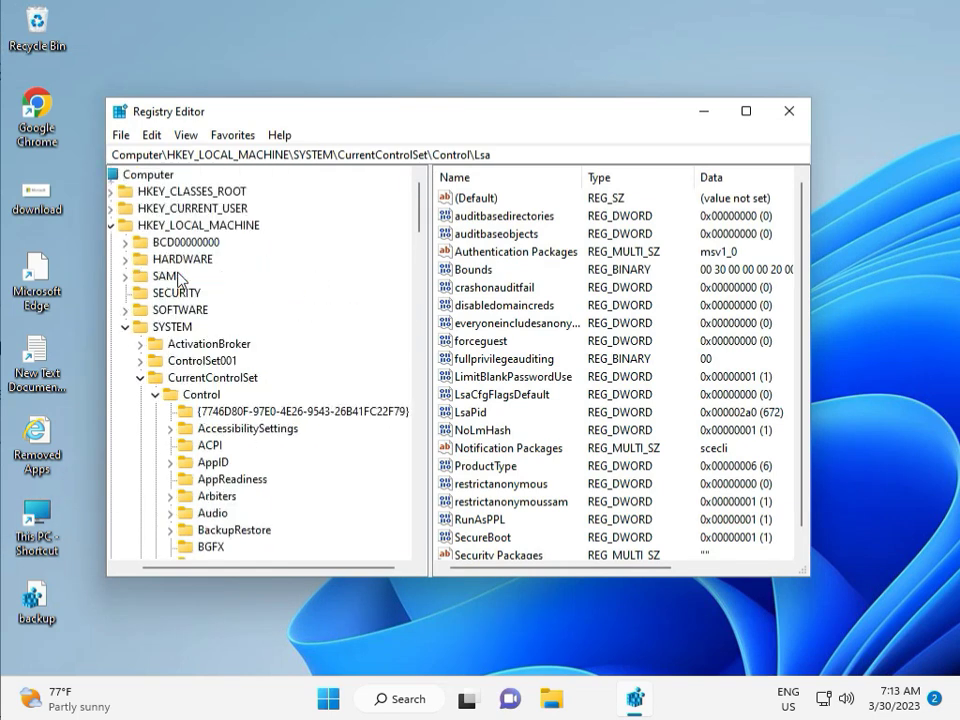
left_click(125, 327)
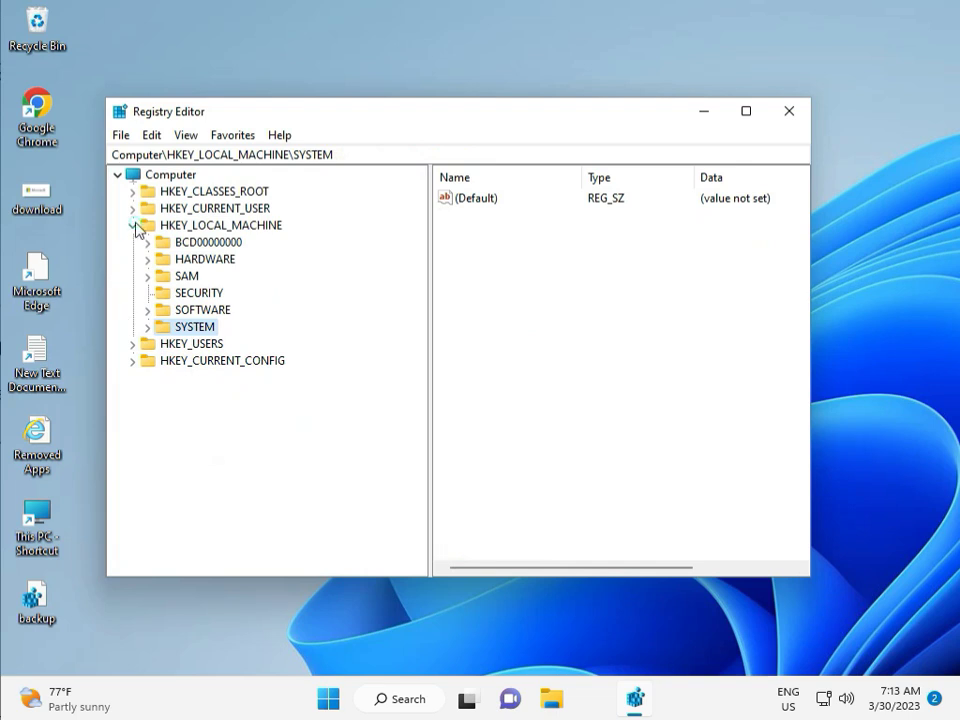
left_click(133, 225)
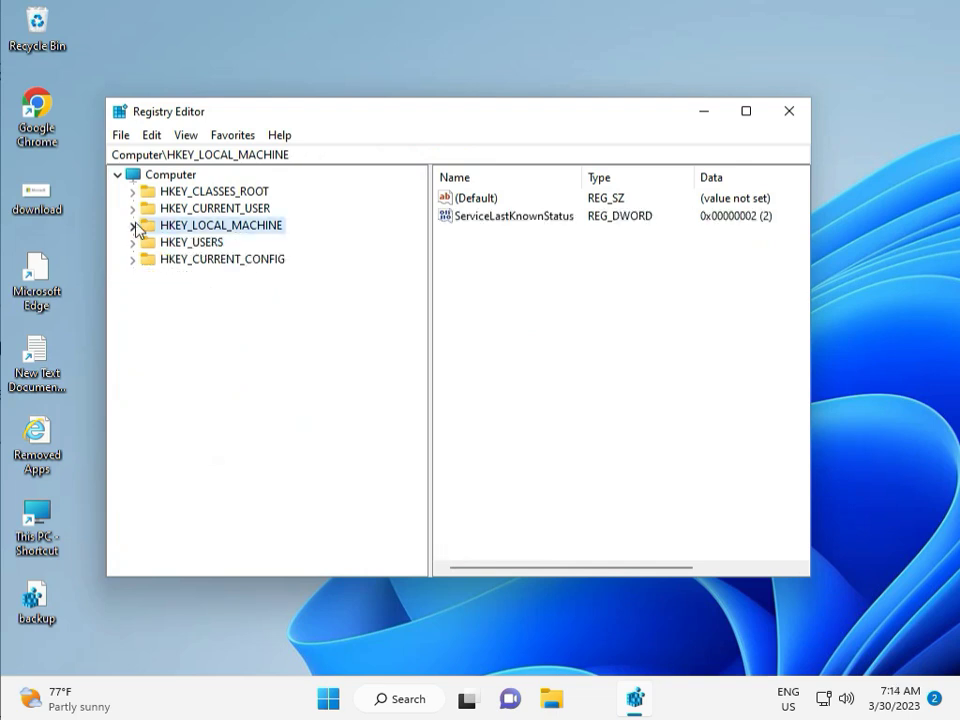
left_click(133, 225)
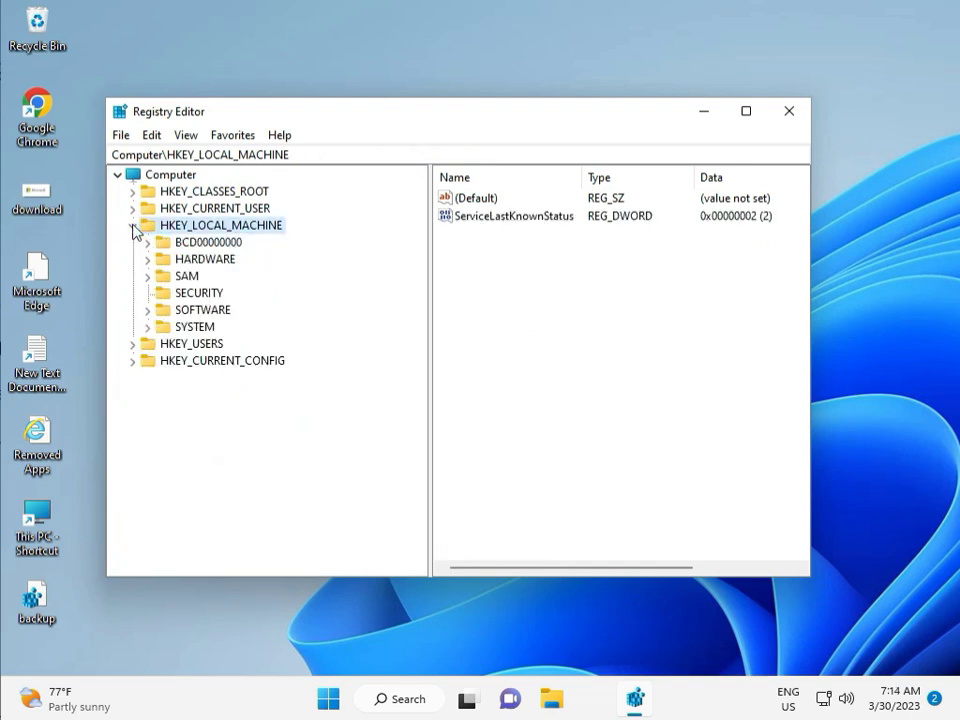
left_click(148, 310)
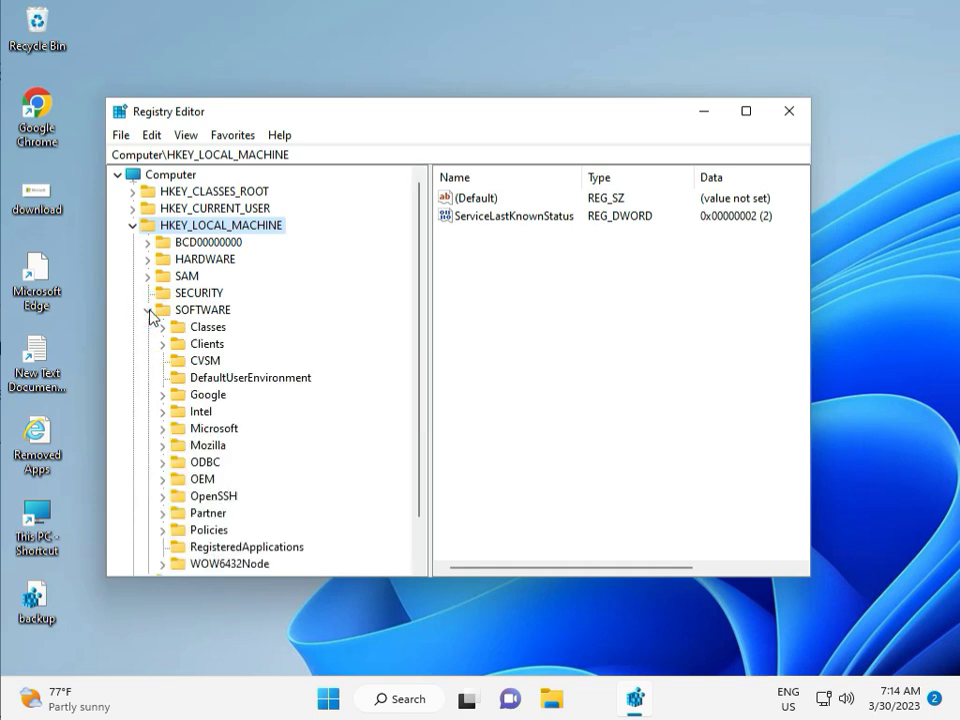
scroll(197, 399, "down", 1)
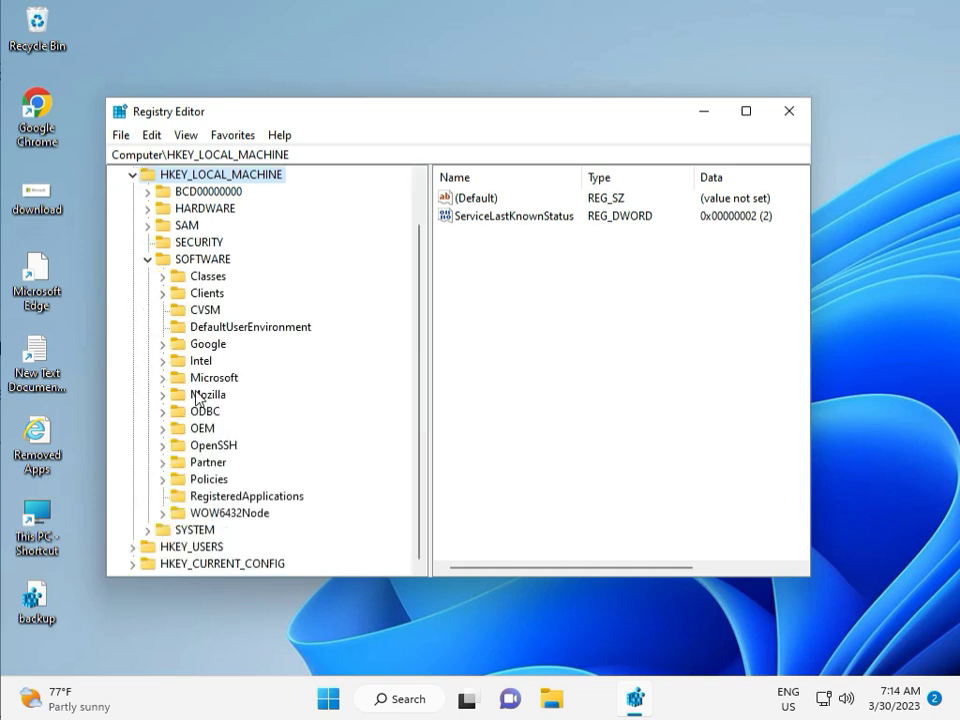
left_click(165, 480)
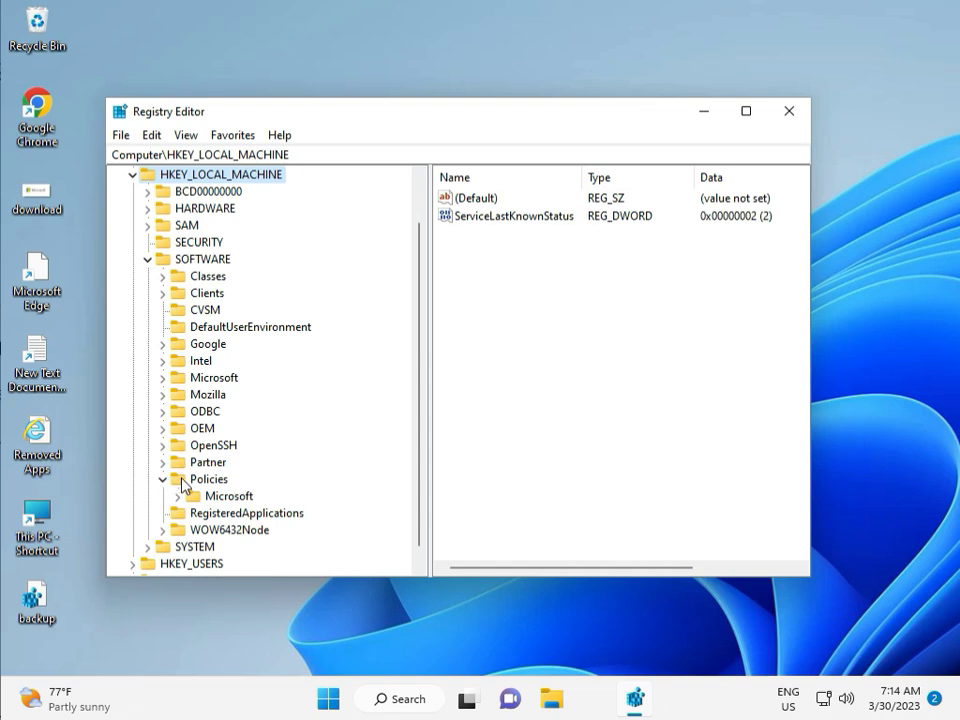
left_click(179, 497)
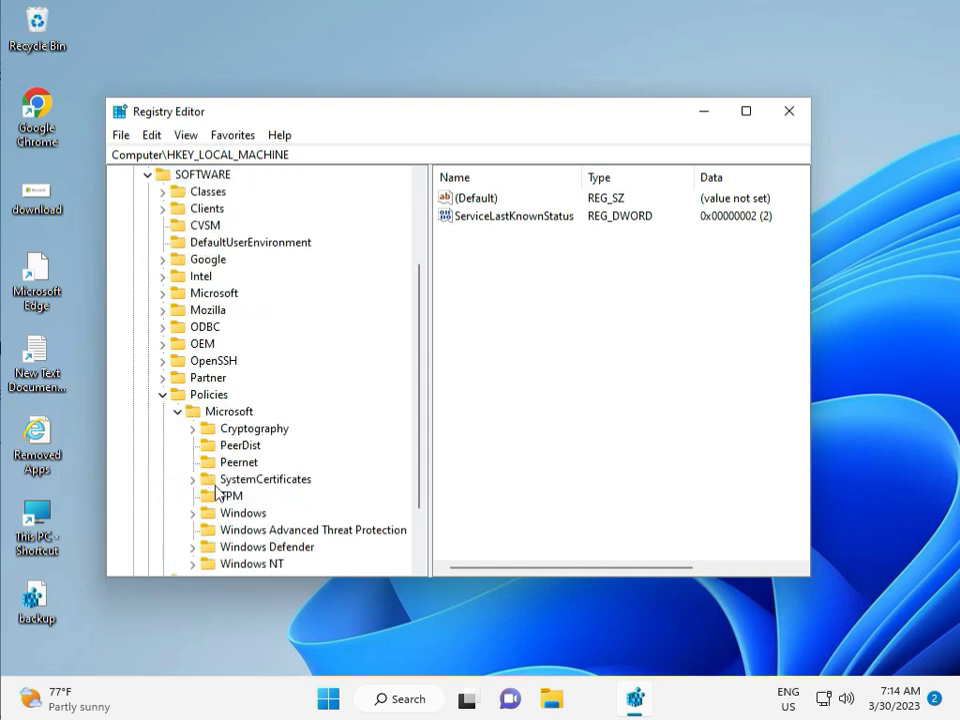
scroll(224, 491, "down", 2)
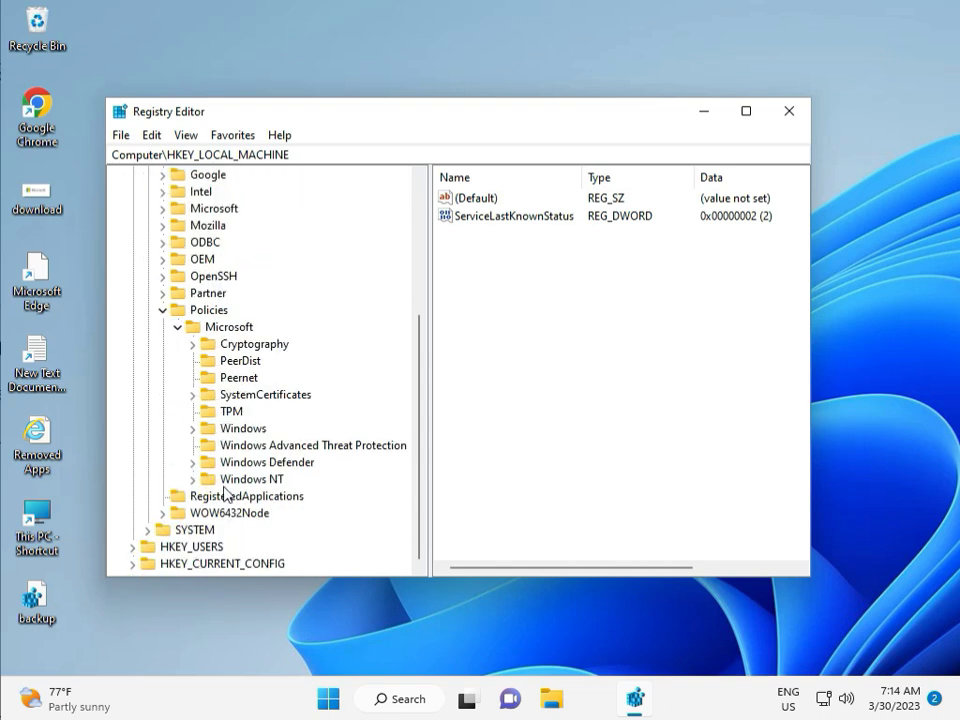
left_click(193, 429)
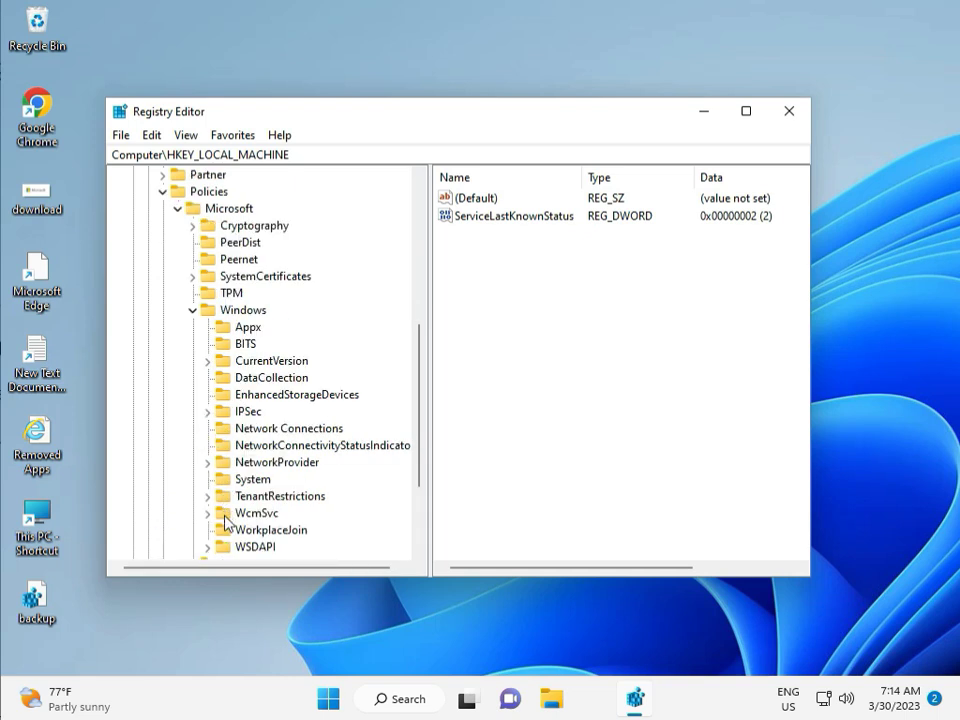
scroll(220, 537, "down", 1)
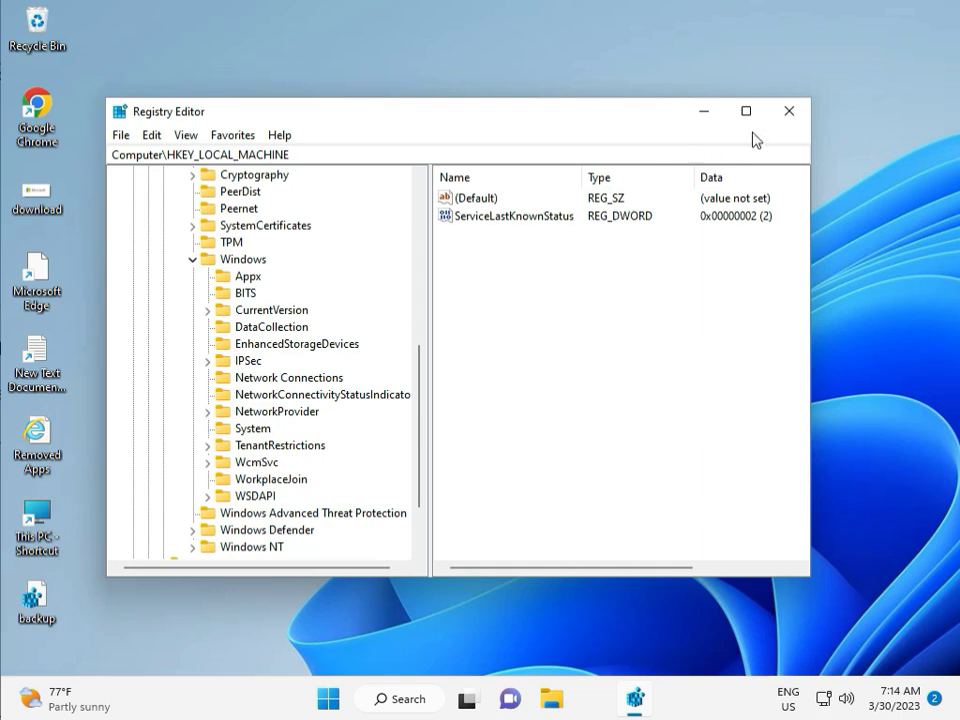
left_click(789, 111)
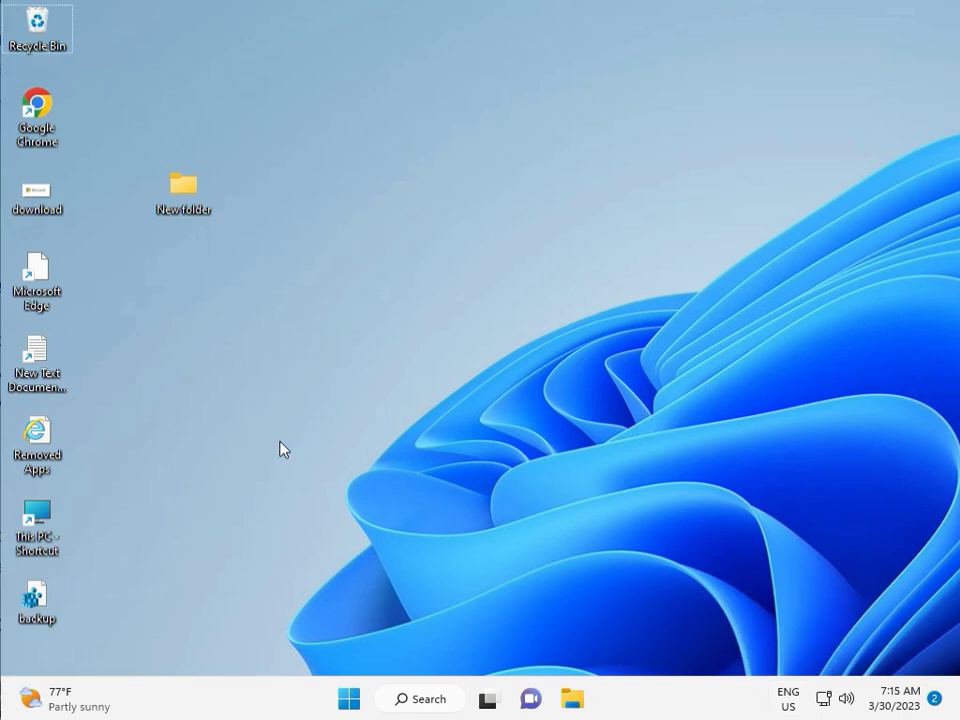
- Search for cmd and open Command Prompt as administrator, approving the User Account Control request
key("super")
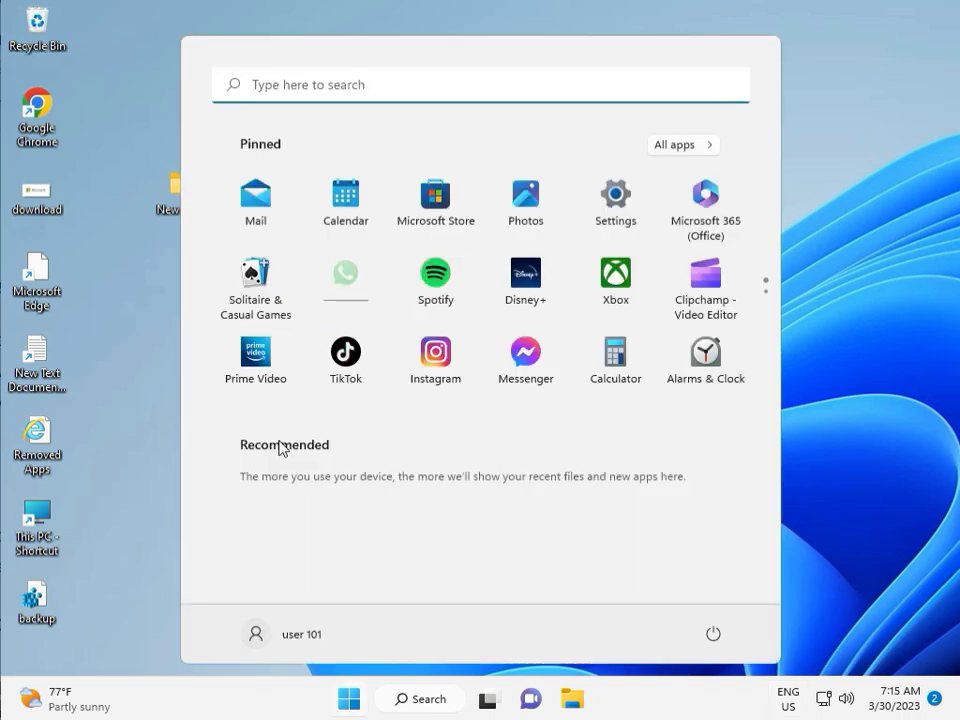
type("cmd")
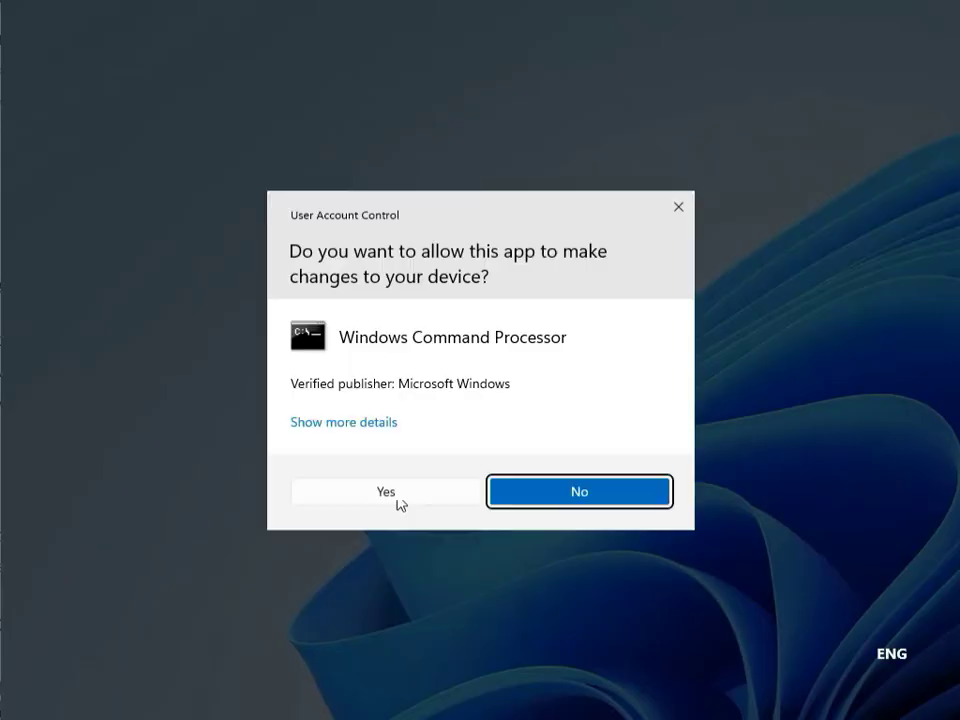
left_click(350, 493)
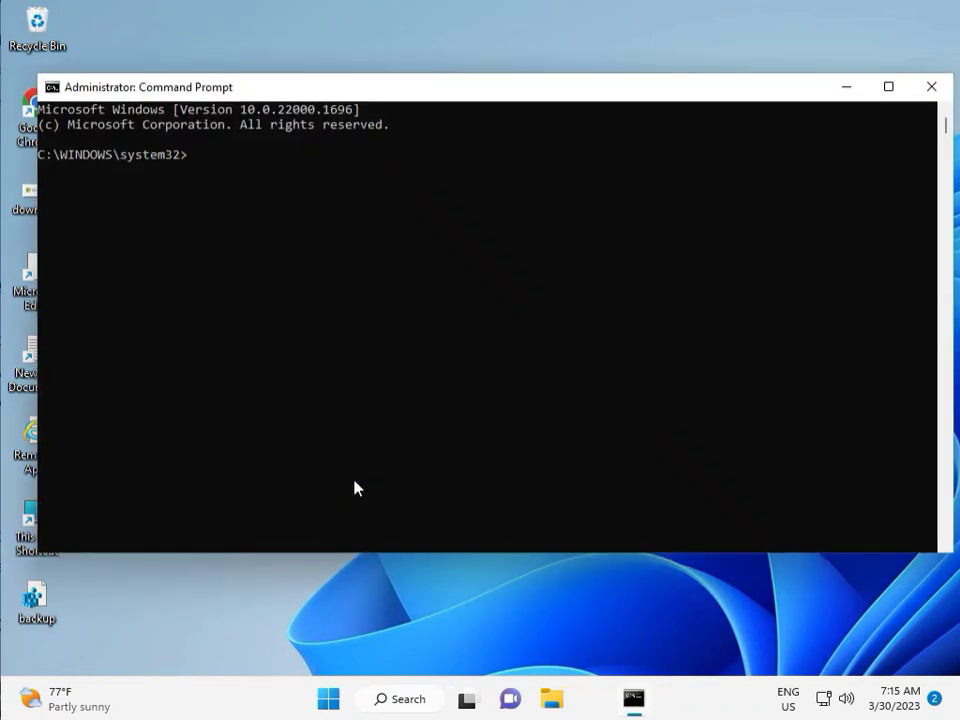
- Run chkdsk /f /r, agree to schedule the volume check for the next restart, and close Command Prompt
type("chkdsk /f /r")
key("Return")
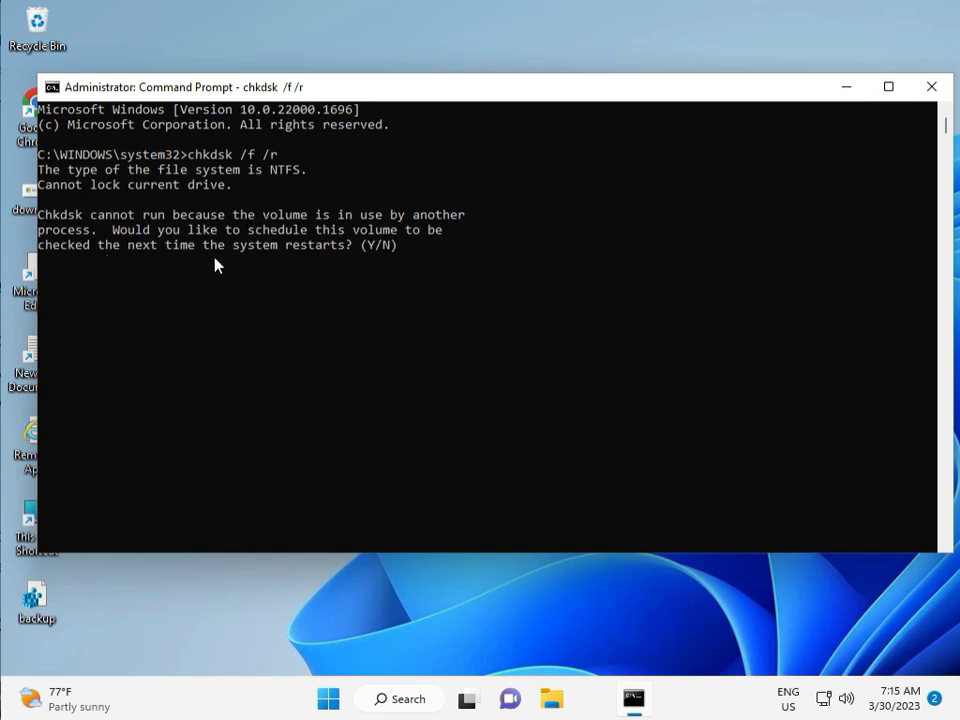
type("y")
key("Return")
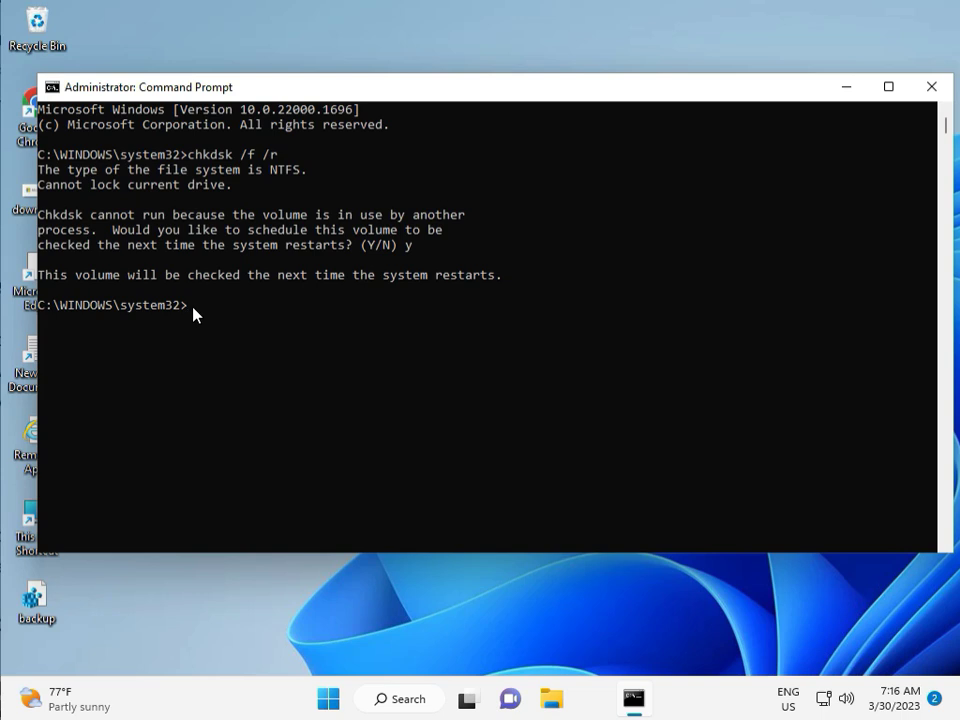
left_click(930, 88)
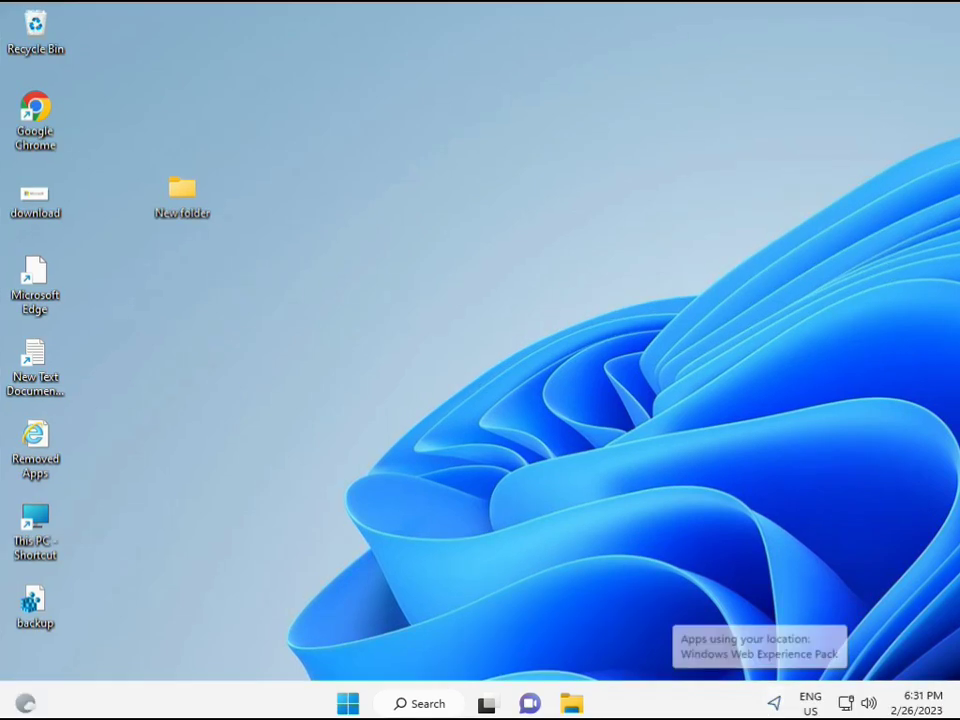
- Find Command Prompt with a cmd search and start it with administrator rights, allowing changes to the device
left_click(347, 704)
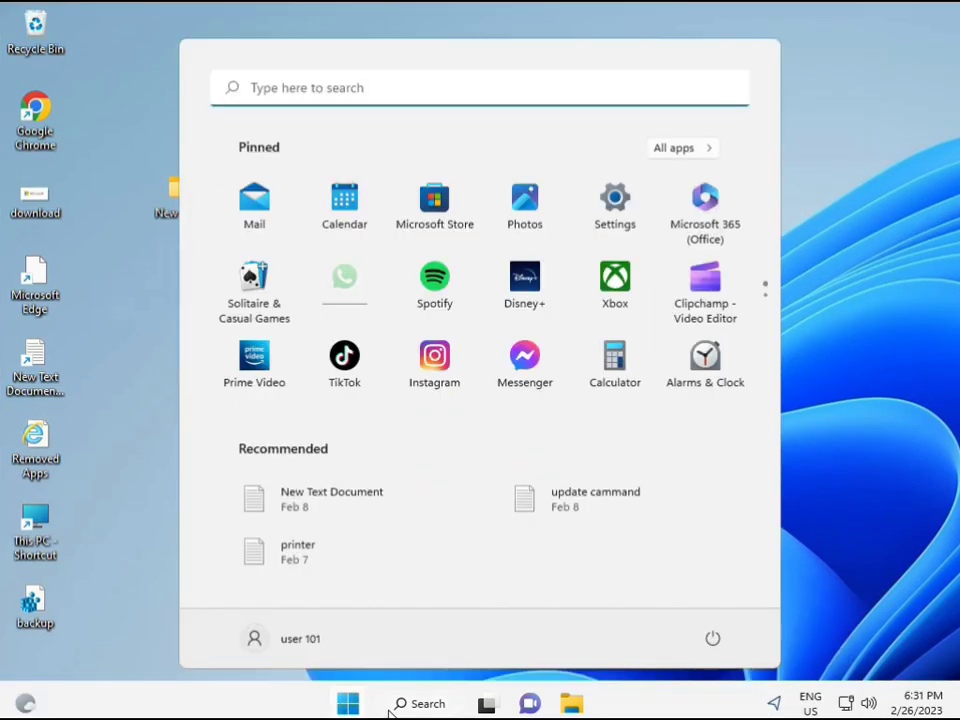
type("cmd")
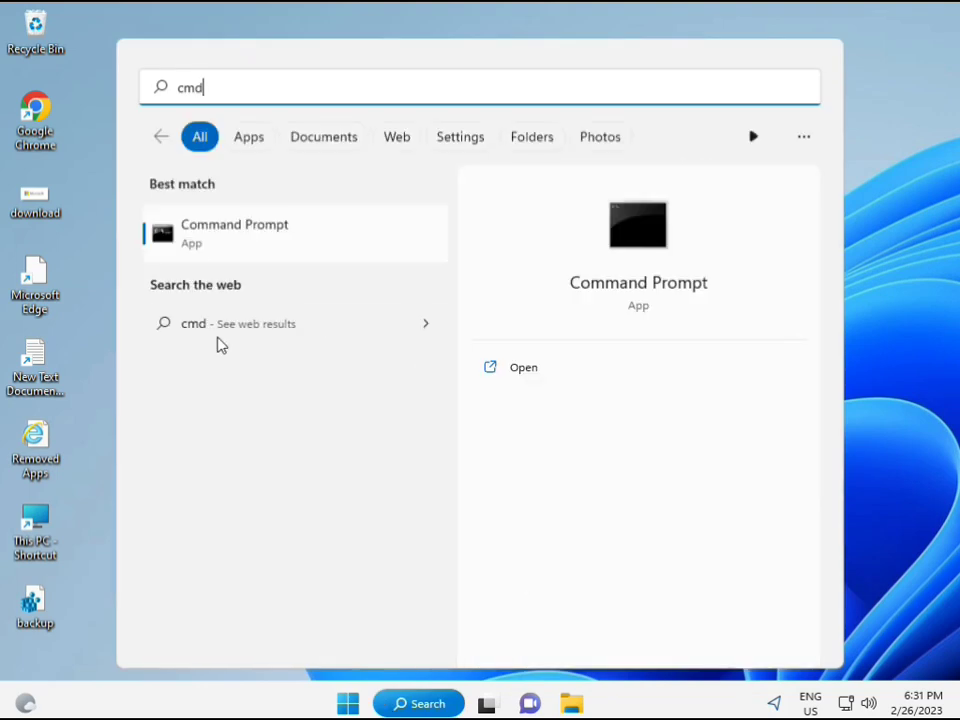
left_click(211, 233)
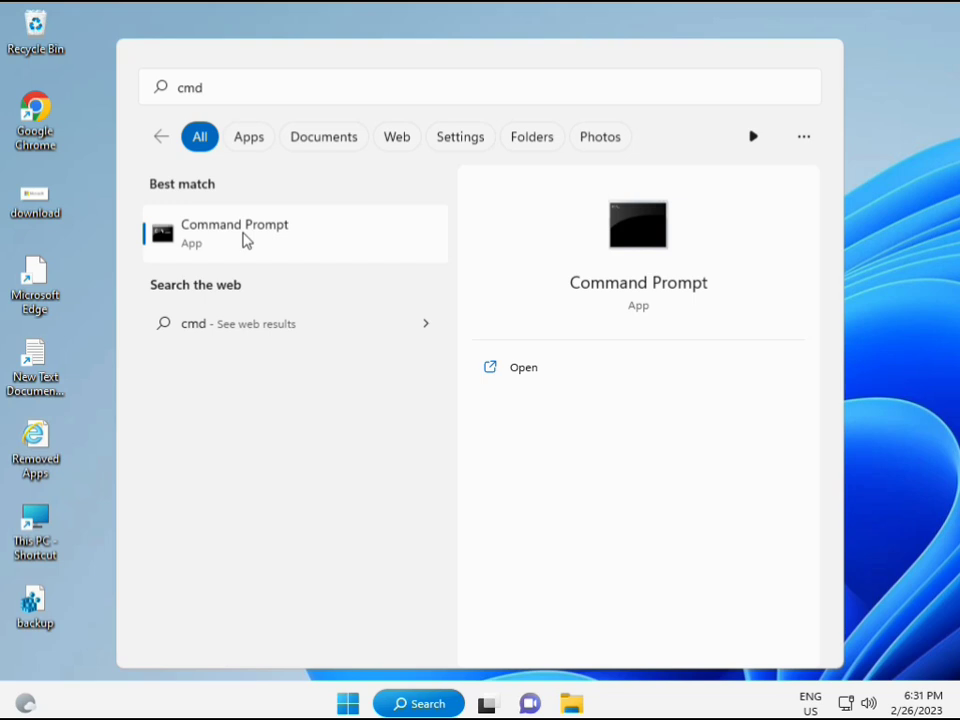
right_click(244, 240)
key("Escape")
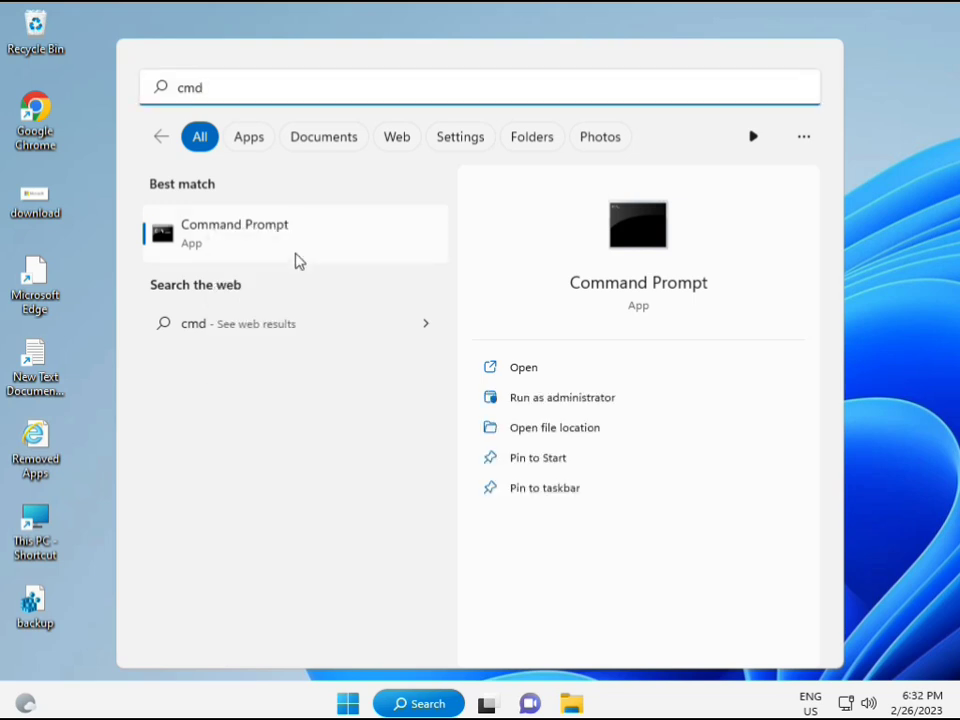
key("ctrl+shift+Return")
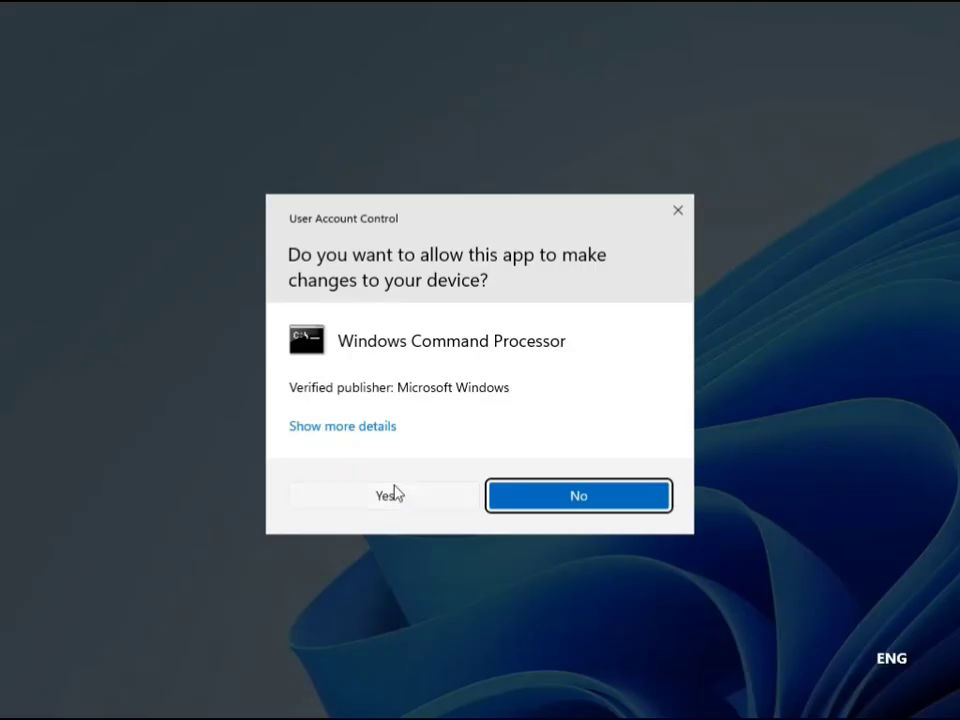
left_click(392, 495)
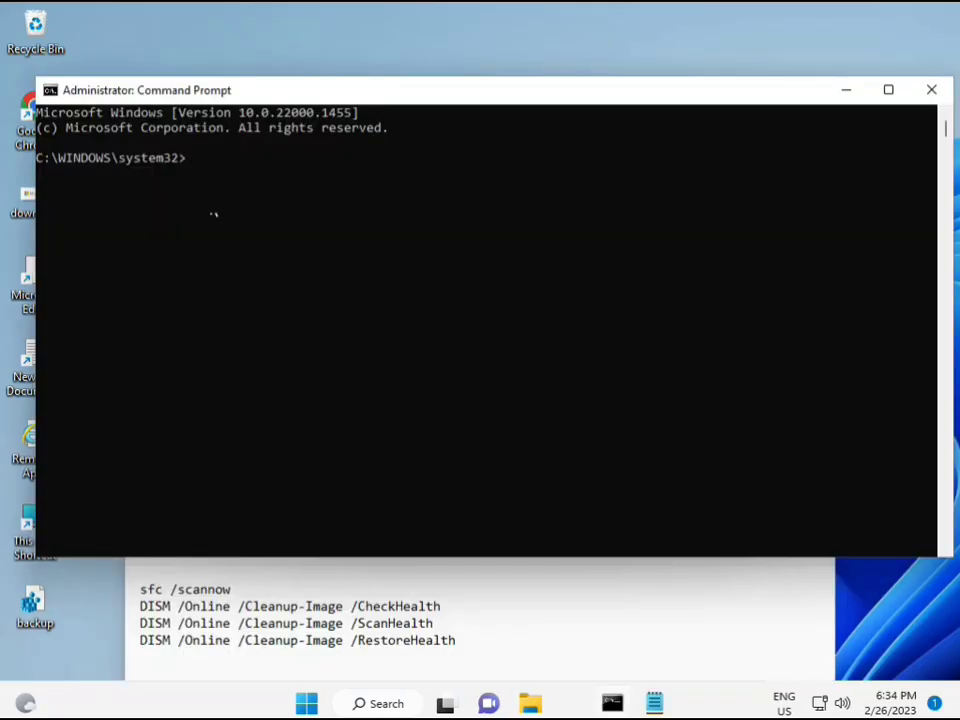
- Run the system file check with the command sfc /scannow
left_click(190, 160)
type("sfc /scannow")
key("Return")
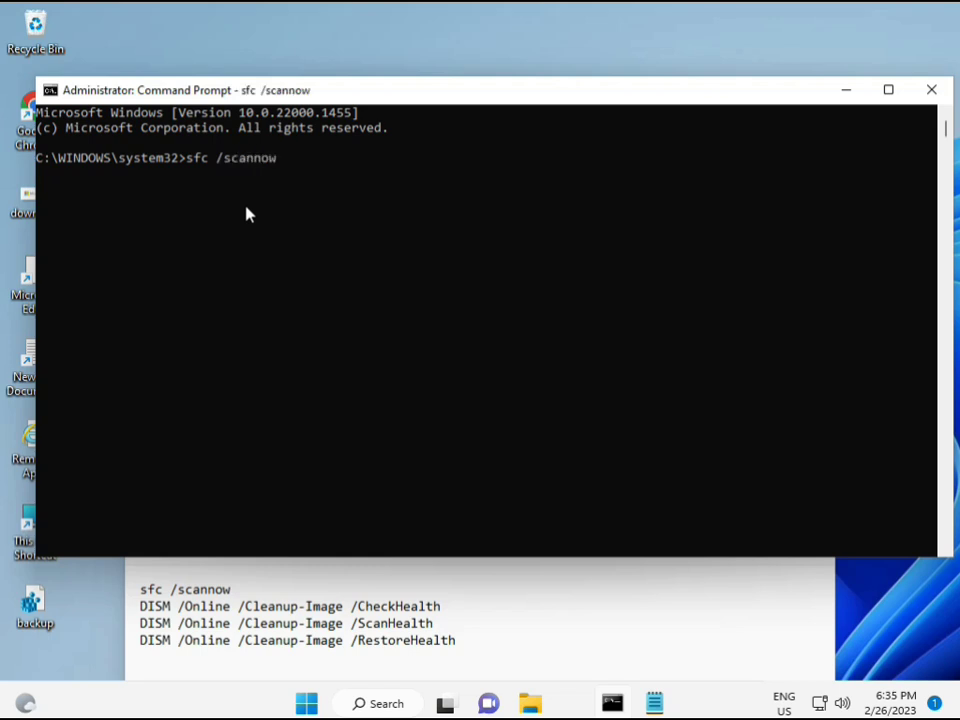
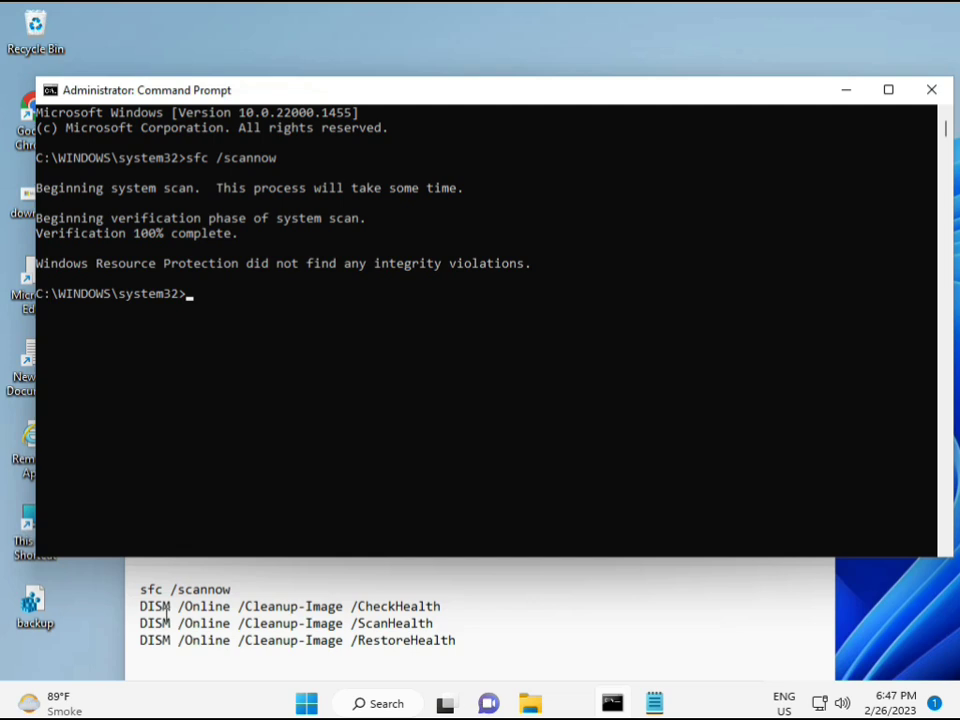
- Copy the command DISM /Online /Cleanup-Image /CheckHealth from the Notepad document and return to Command Prompt
left_click_drag(140, 606, 442, 606)
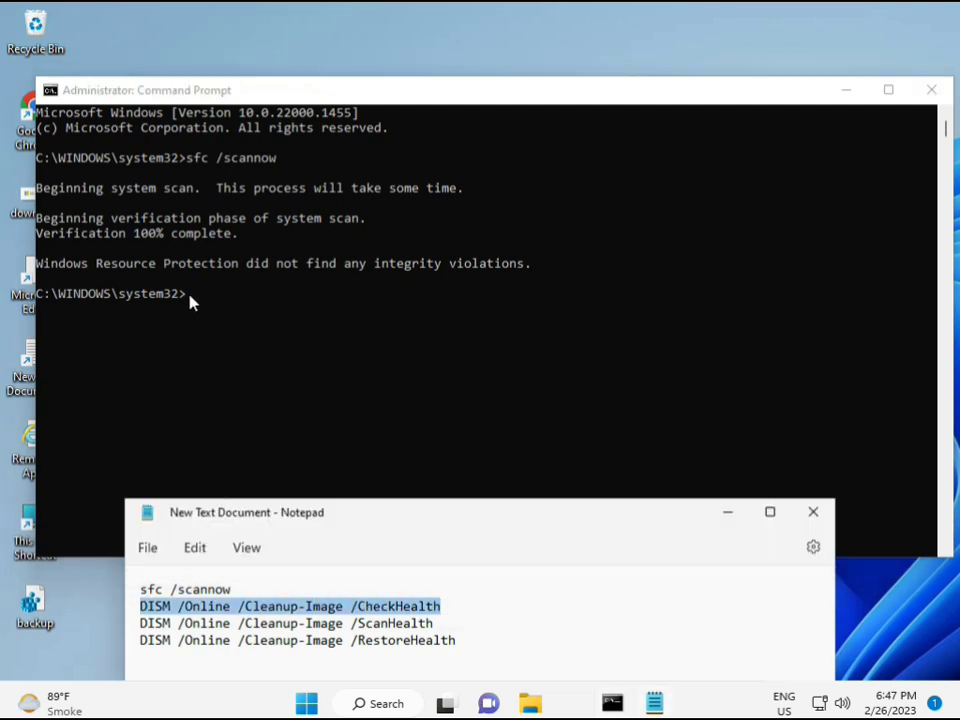
right_click(253, 612)
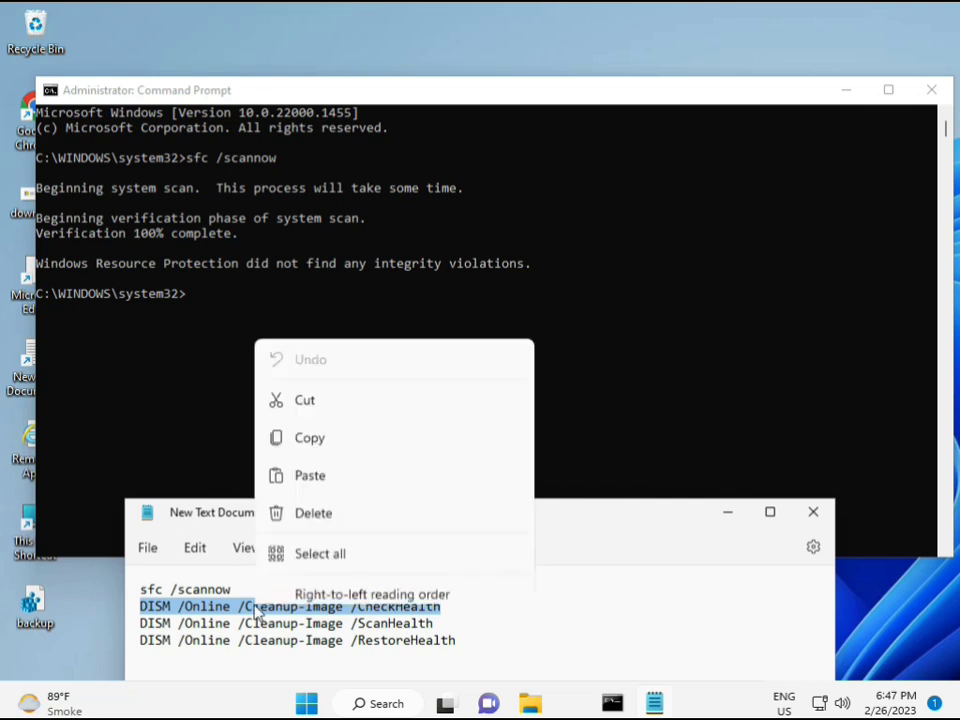
left_click(302, 312)
left_click(189, 302)
left_click(190, 296)
key("Escape")
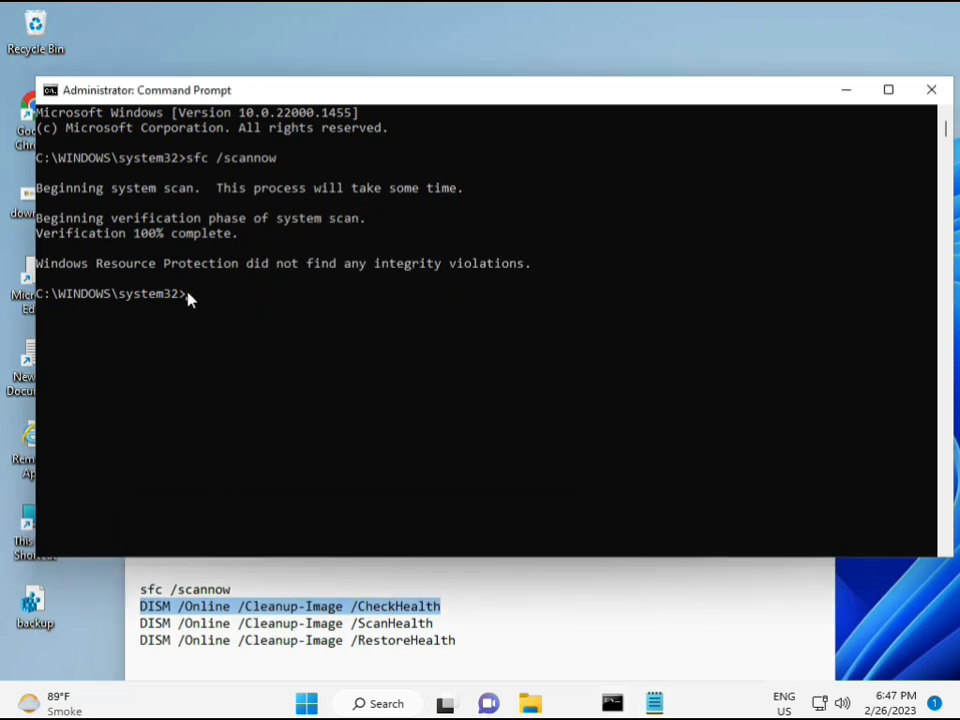
- Paste the copied CheckHealth command at the Command Prompt and run it
right_click(76, 91)
mouse_move(199, 236)
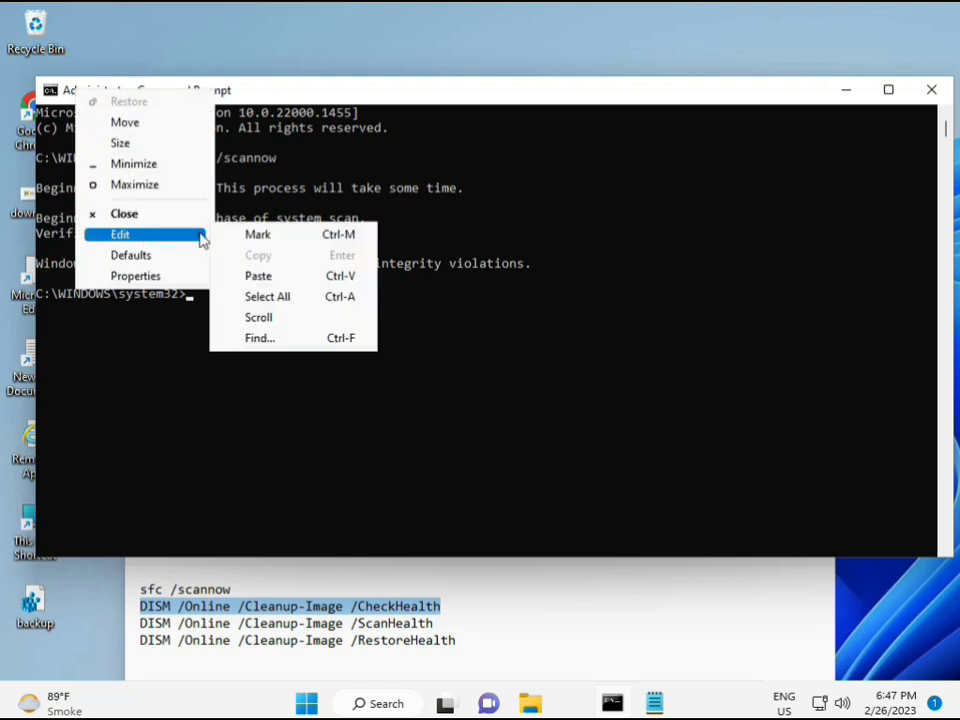
left_click(256, 278)
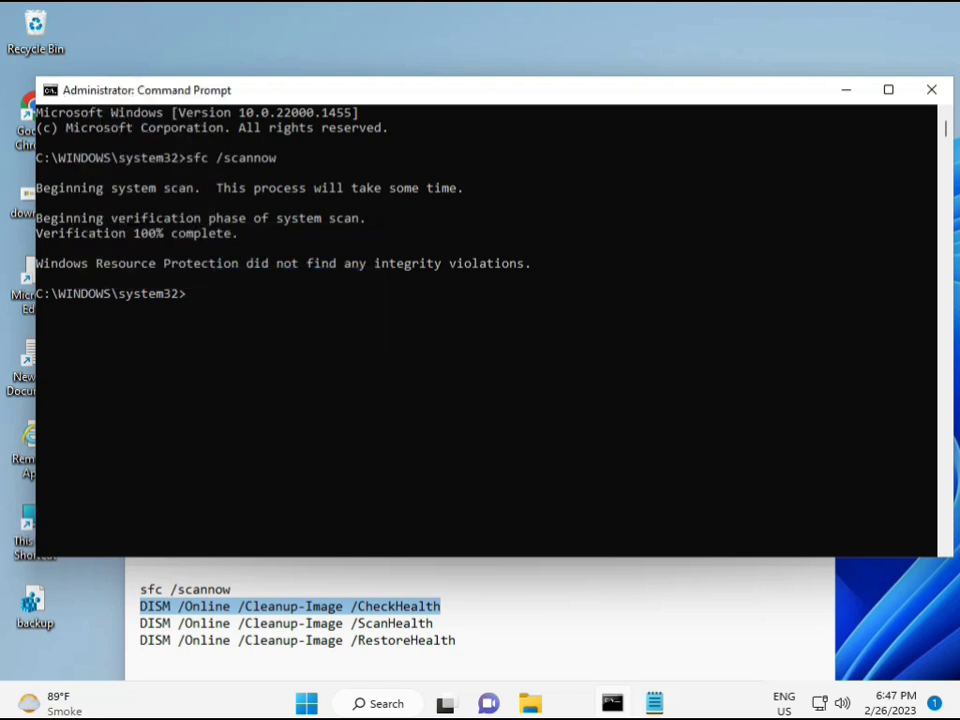
left_click(186, 300)
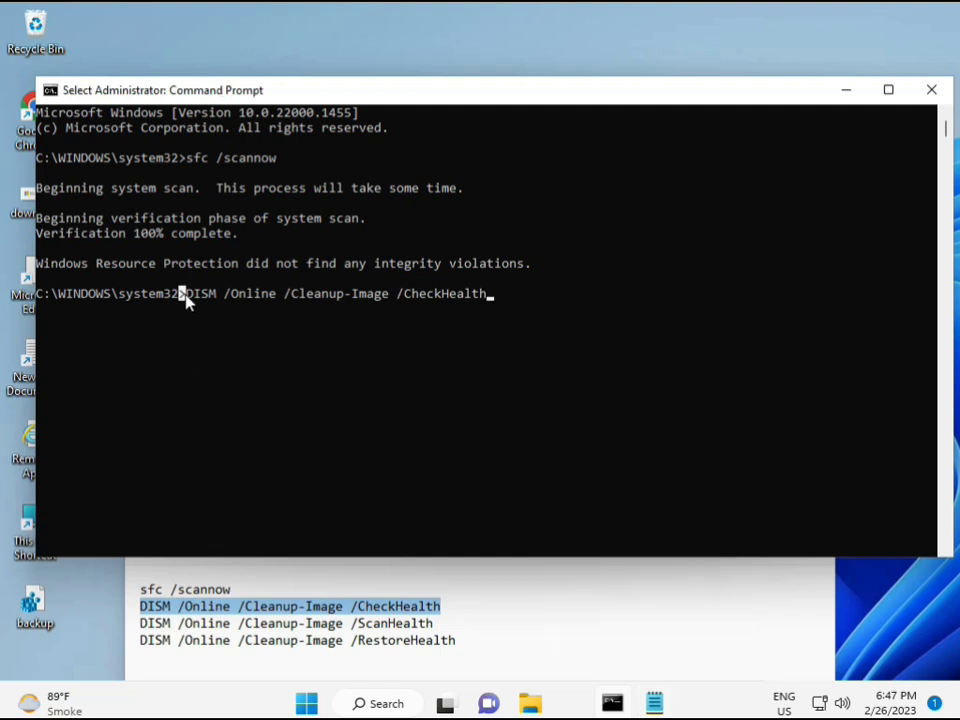
key("Escape")
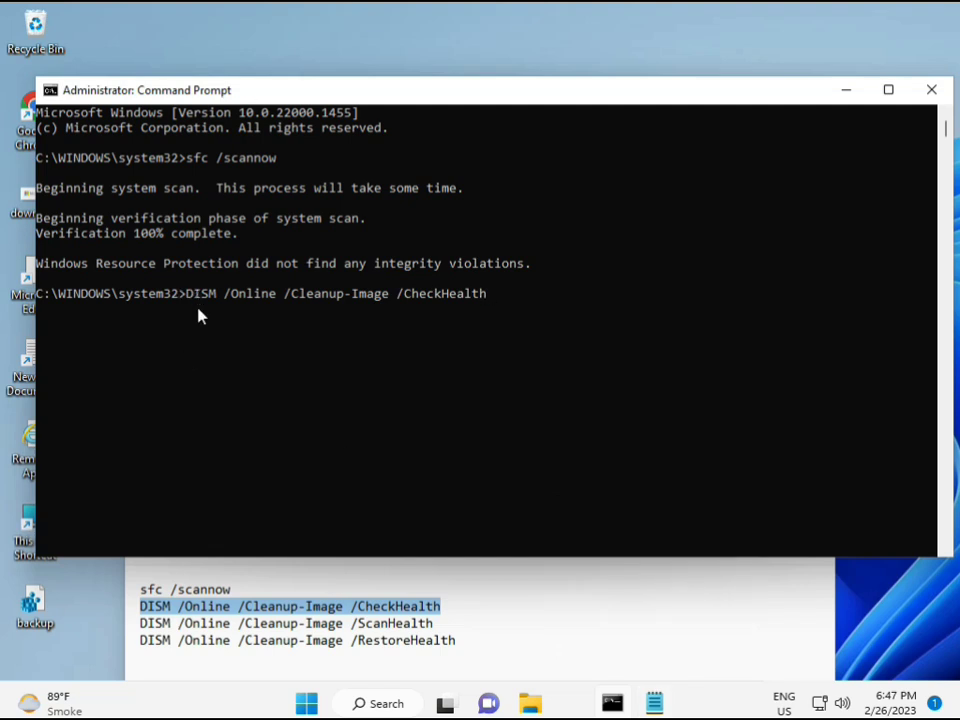
key("Return")
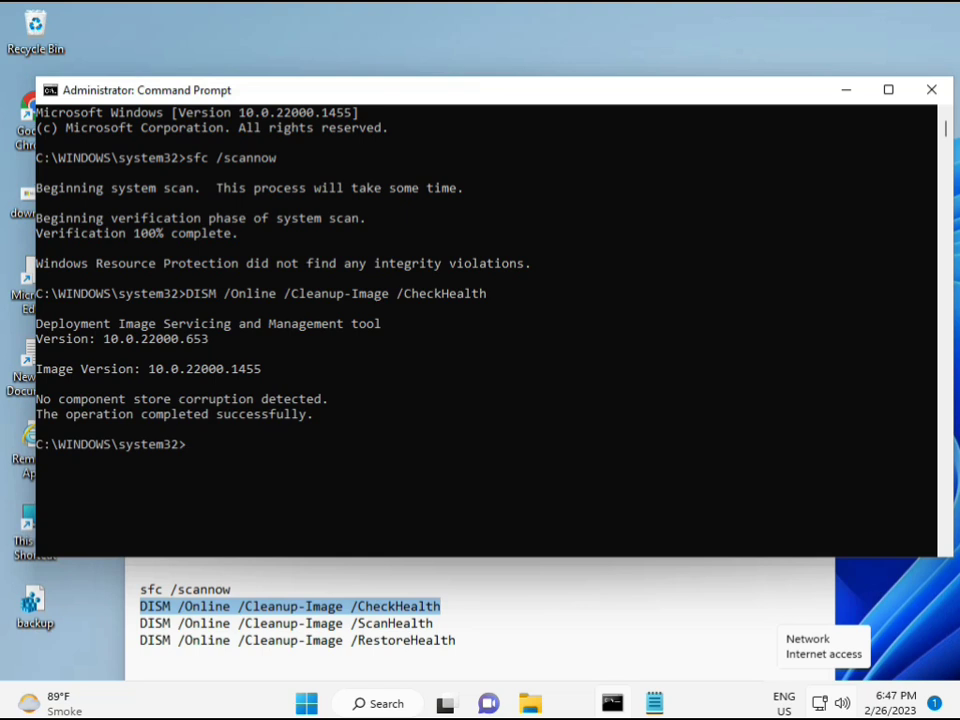
- Copy the command DISM /Online /Cleanup-Image /ScanHealth from the Notepad document and run it in Command Prompt
left_click(140, 623)
left_click_drag(140, 623, 464, 618)
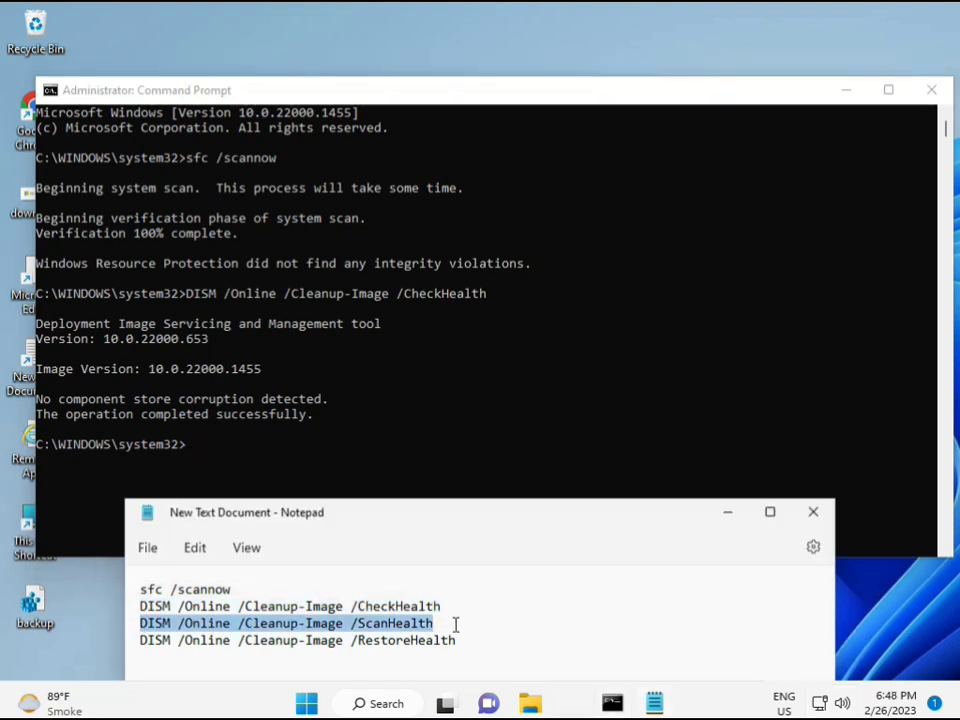
right_click(425, 628)
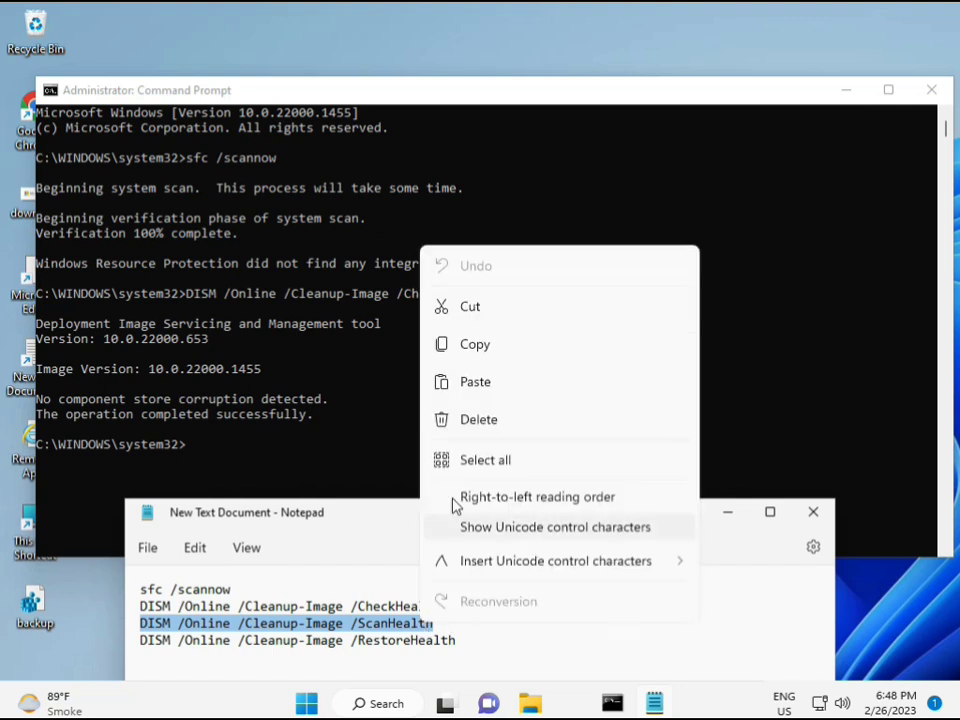
left_click(466, 345)
left_click(200, 455)
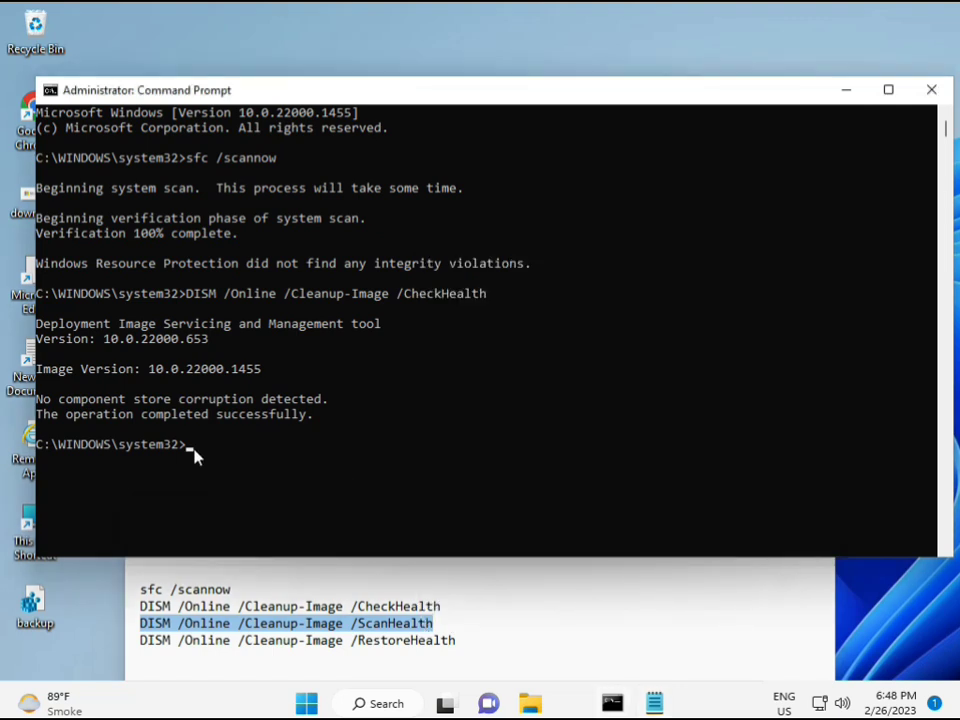
left_click(193, 452)
right_click(193, 452)
right_click(193, 452)
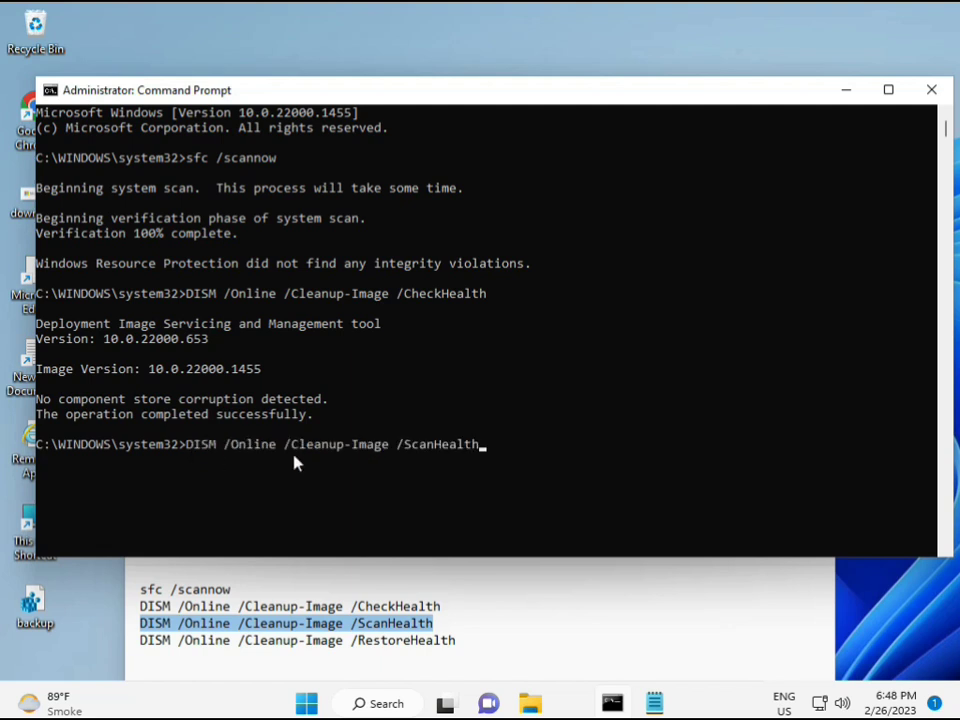
key("Return")
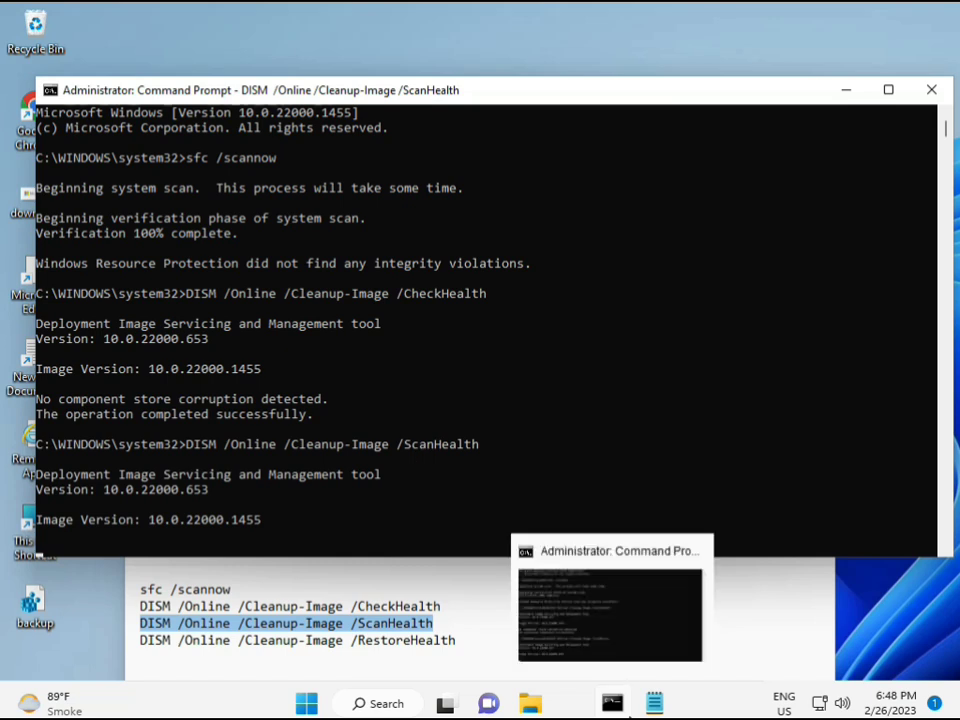
left_click(612, 703)
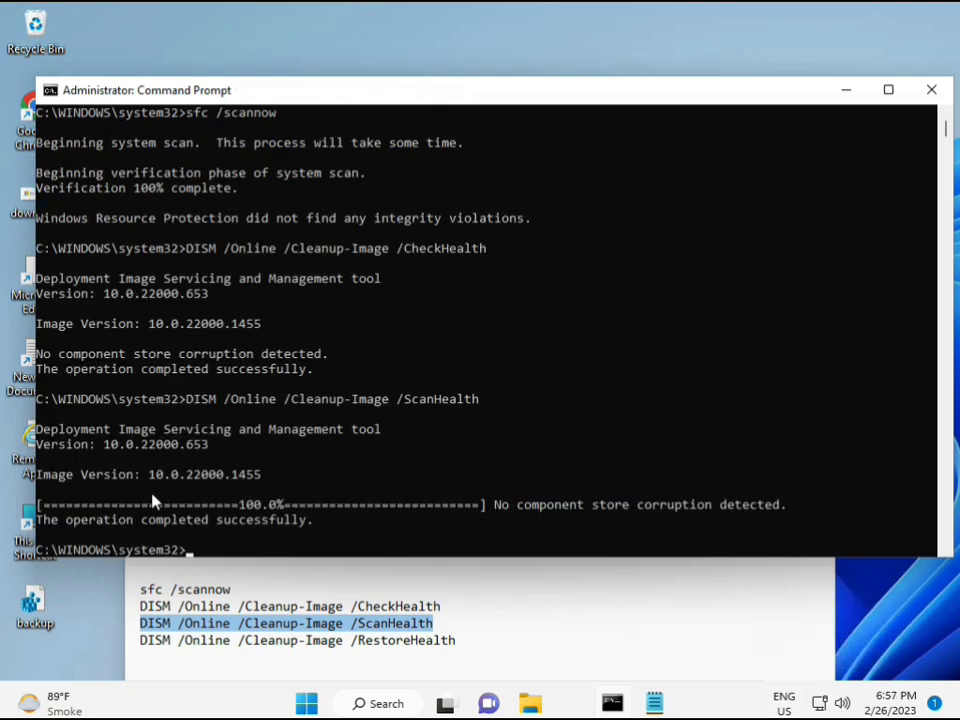
left_click_drag(211, 527, 309, 522)
- Copy the command DISM /Online /Cleanup-Image /RestoreHealth from the Notepad document and switch back to Command Prompt
left_click(221, 639)
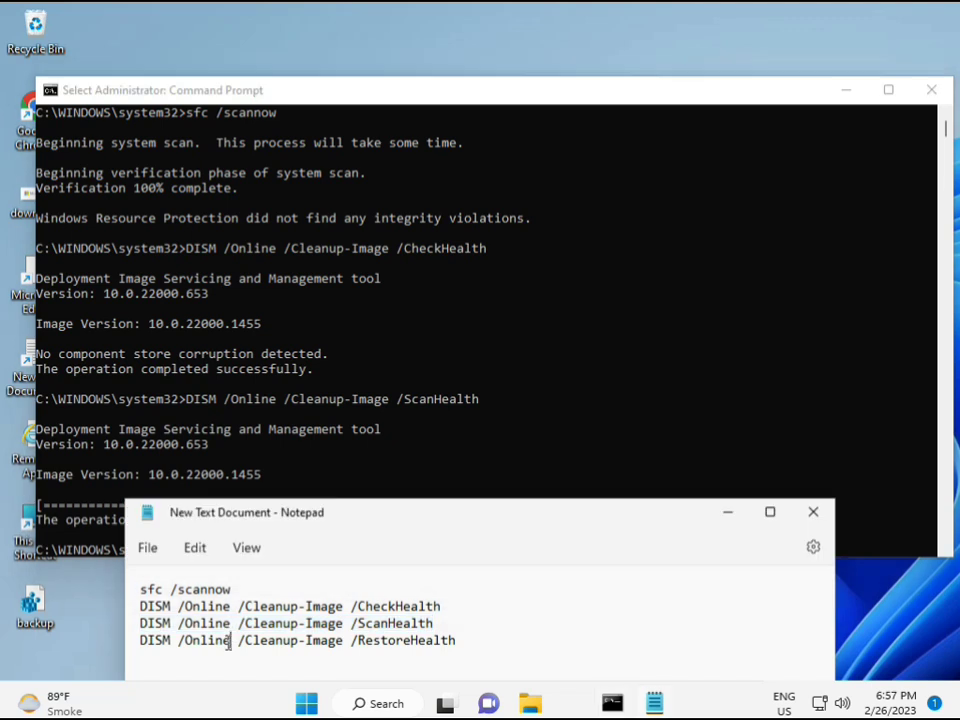
triple_click(226, 641)
right_click(226, 649)
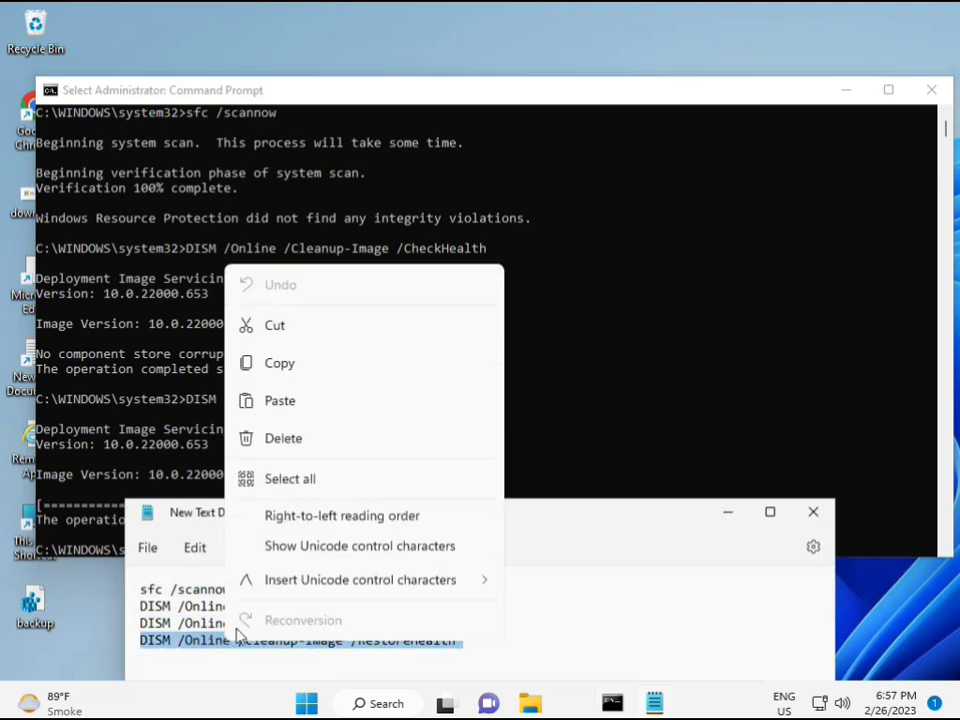
left_click(287, 377)
left_click(222, 496)
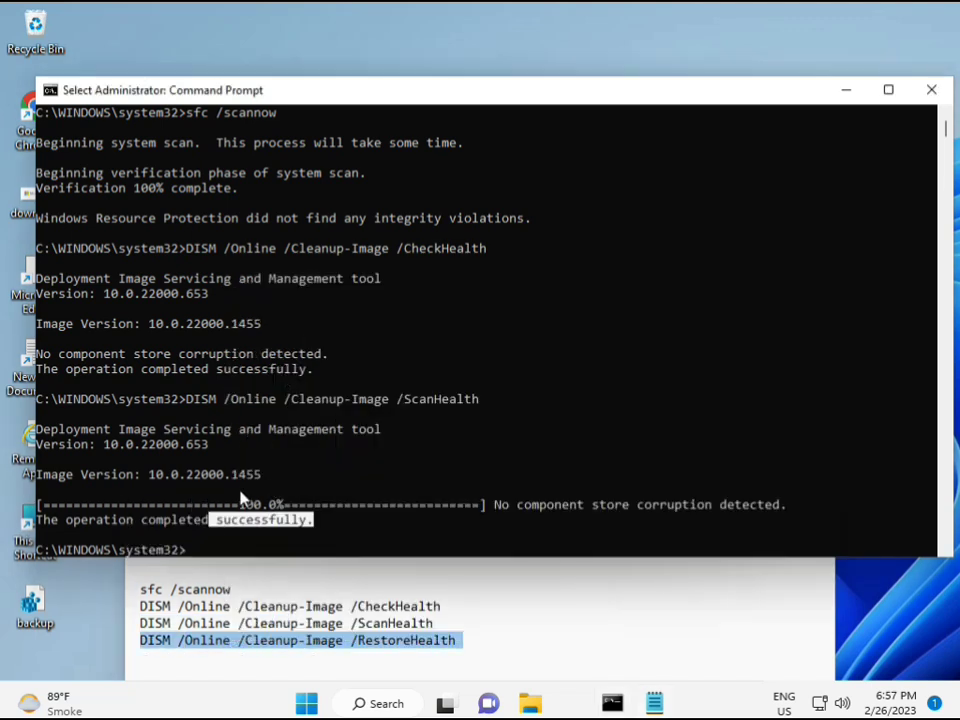
- Paste the copied RestoreHealth command at the Command Prompt and start the image repair
left_click(190, 549)
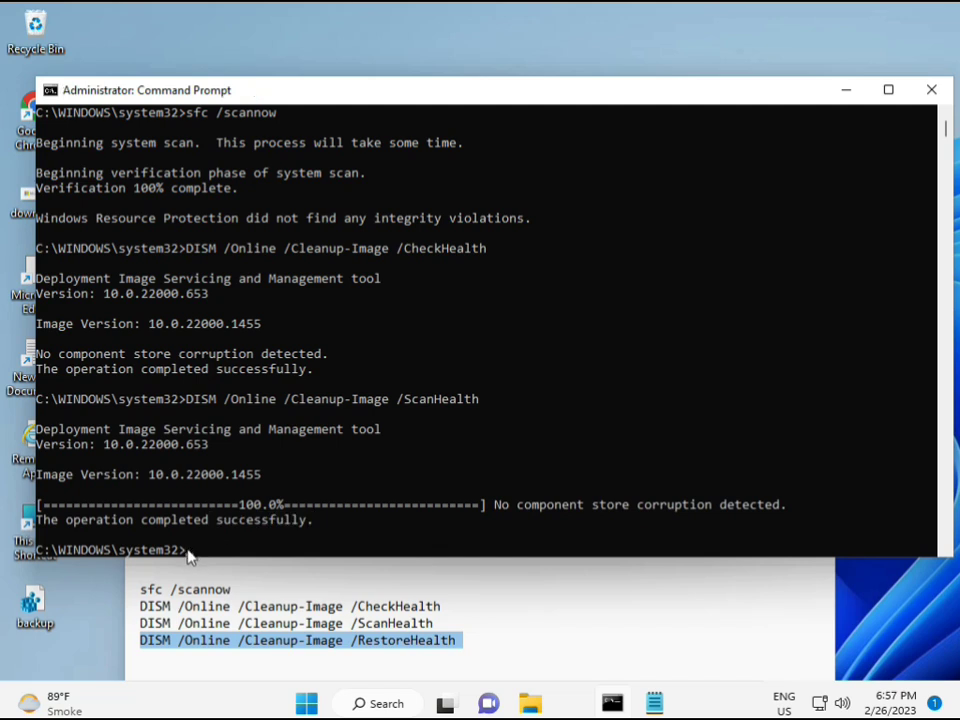
left_click(188, 557)
left_click(188, 552)
right_click(188, 552)
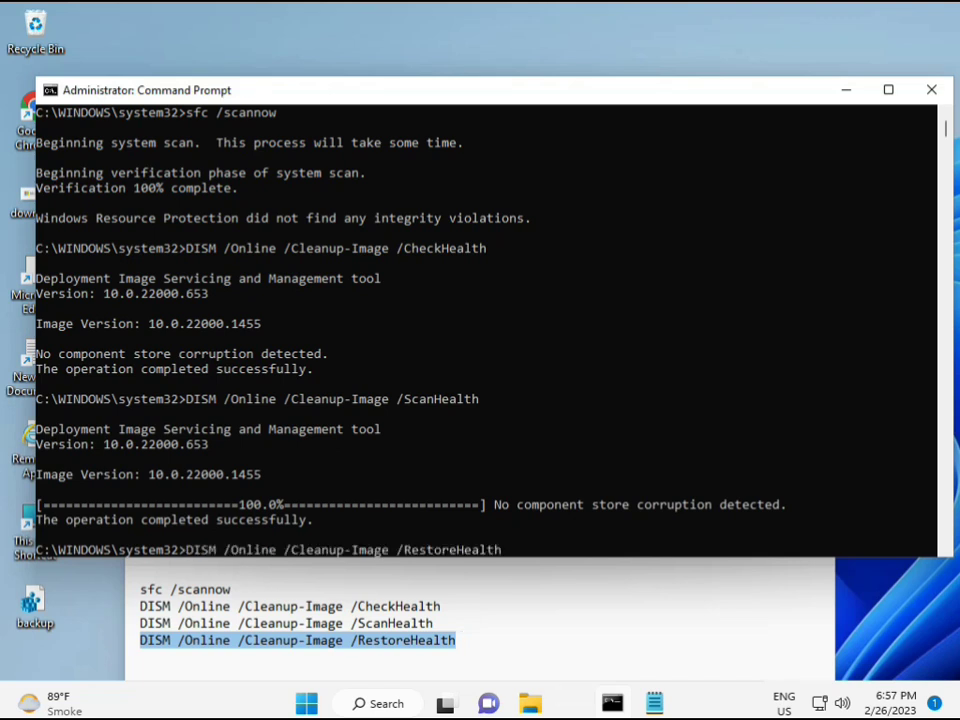
scroll(585, 452, "down", 9)
scroll(561, 469, "up", 7)
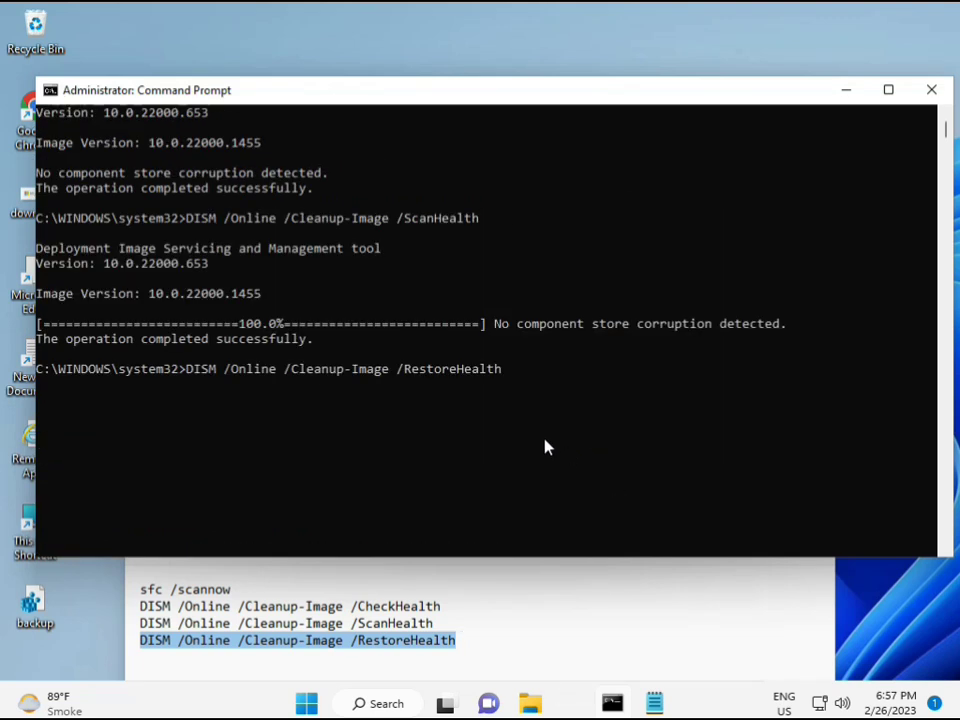
scroll(943, 178, "up", 2)
mouse_move(947, 129)
left_mouse_down()
mouse_move(950, 142)
mouse_move(946, 130)
left_mouse_up()
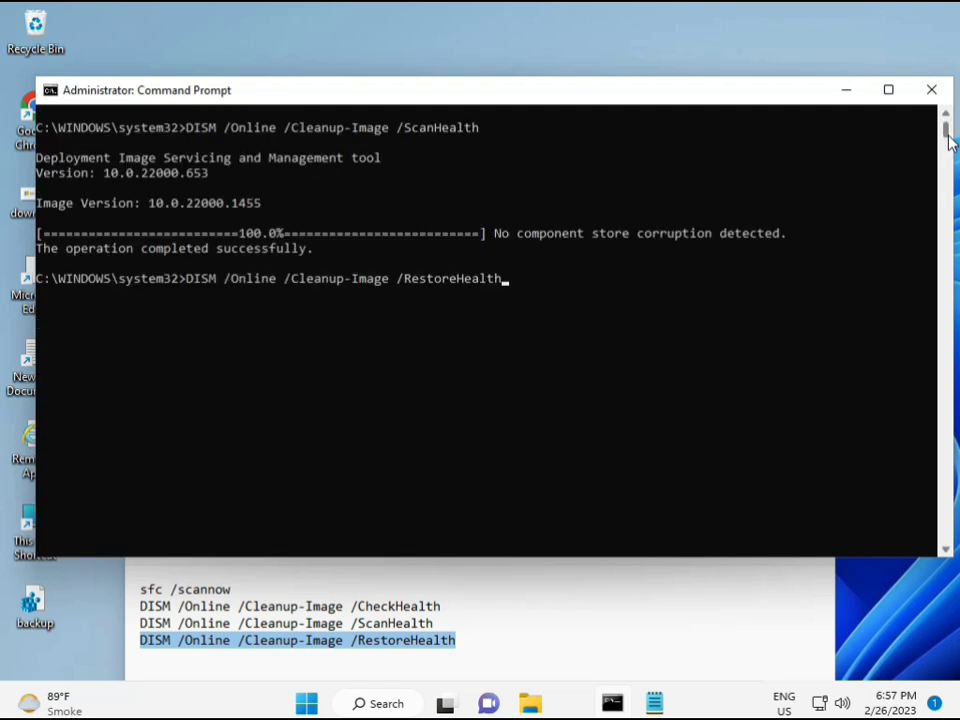
left_click(189, 279)
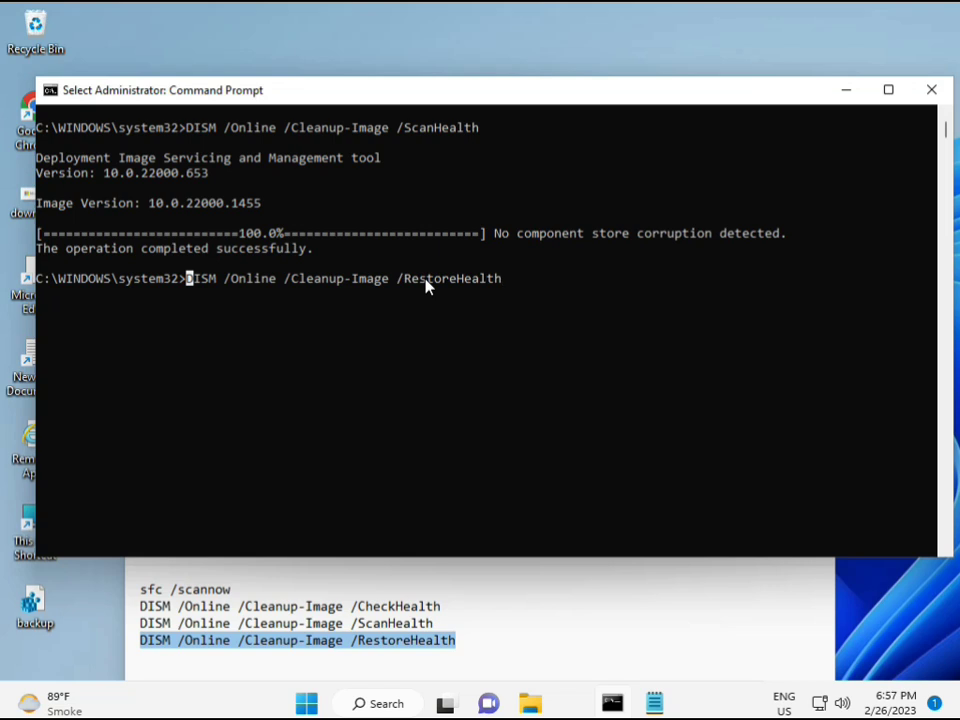
key("Escape")
key("Return")
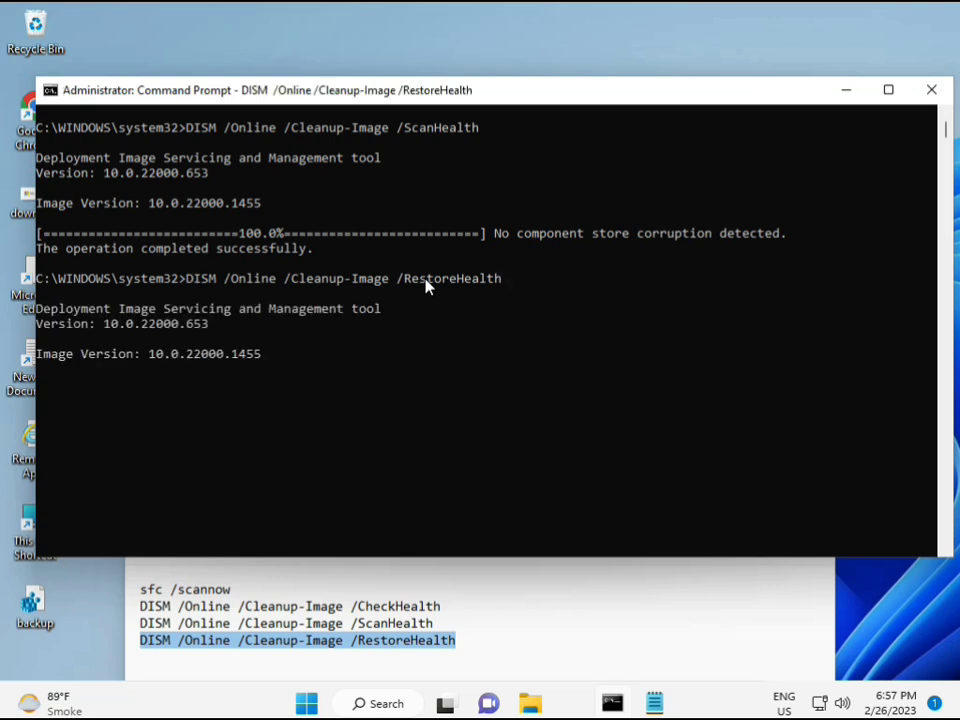